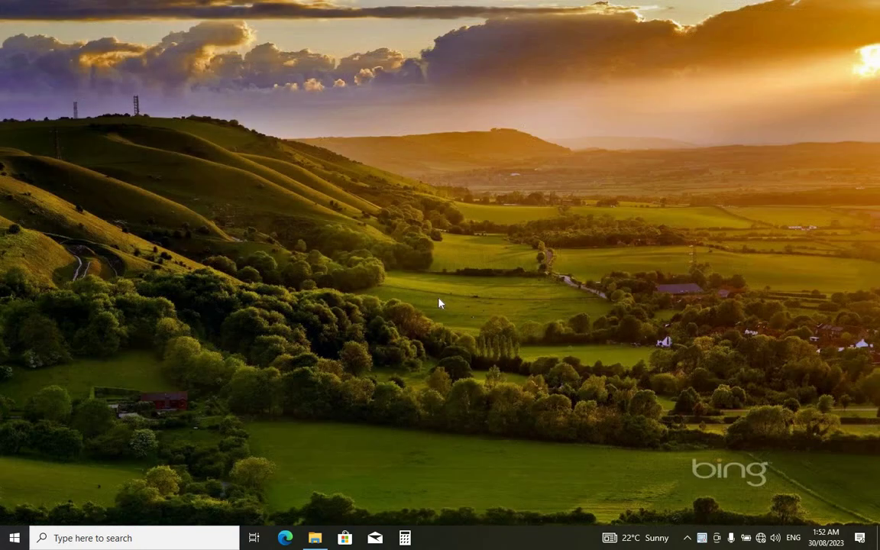
Launch Tally.ERP 9 in a maximized window and load the company ABC TECH
click(17, 532)
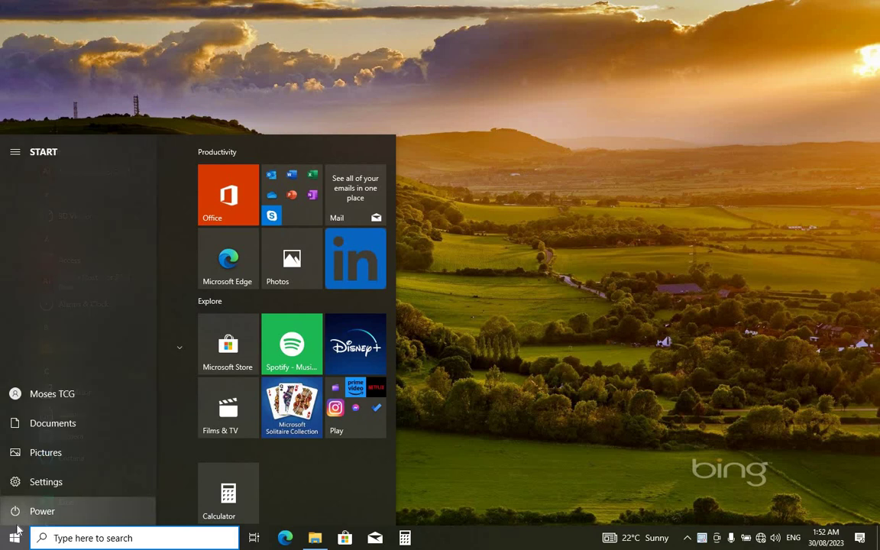
text(TAL)
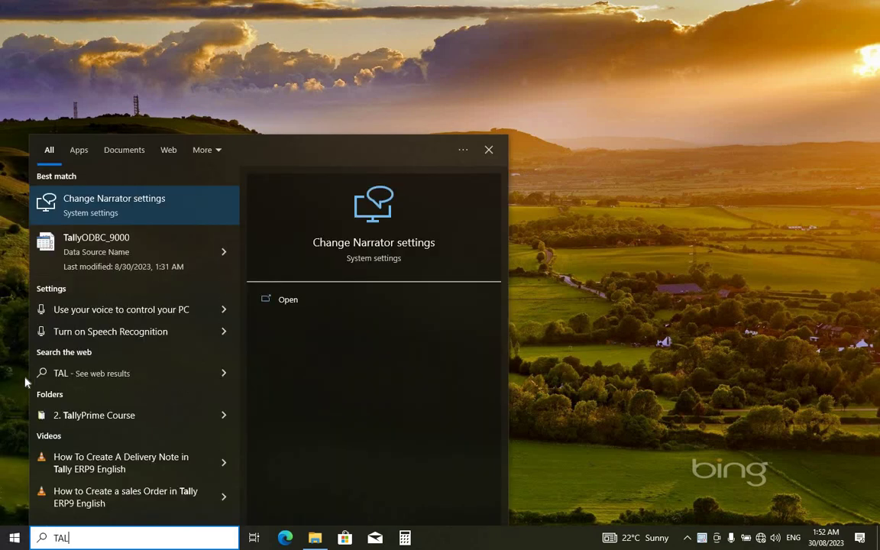
text(LY)
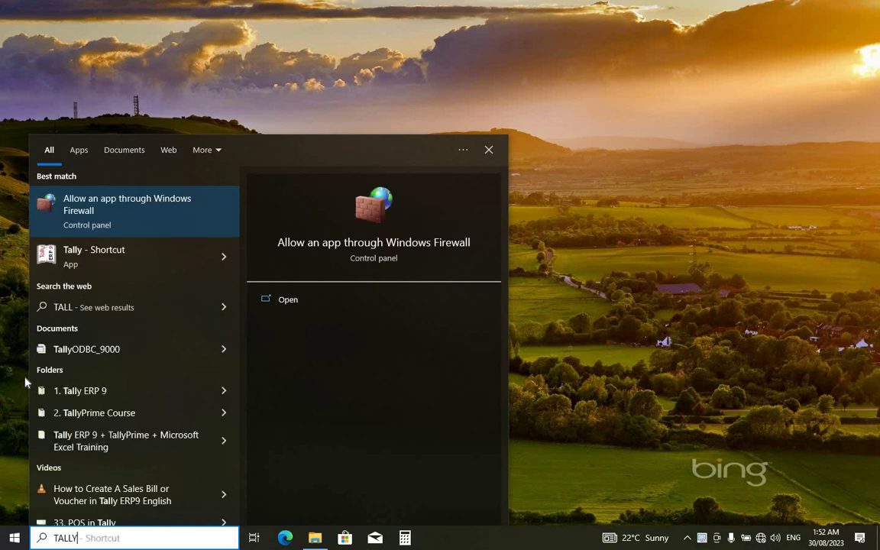
key(Return)
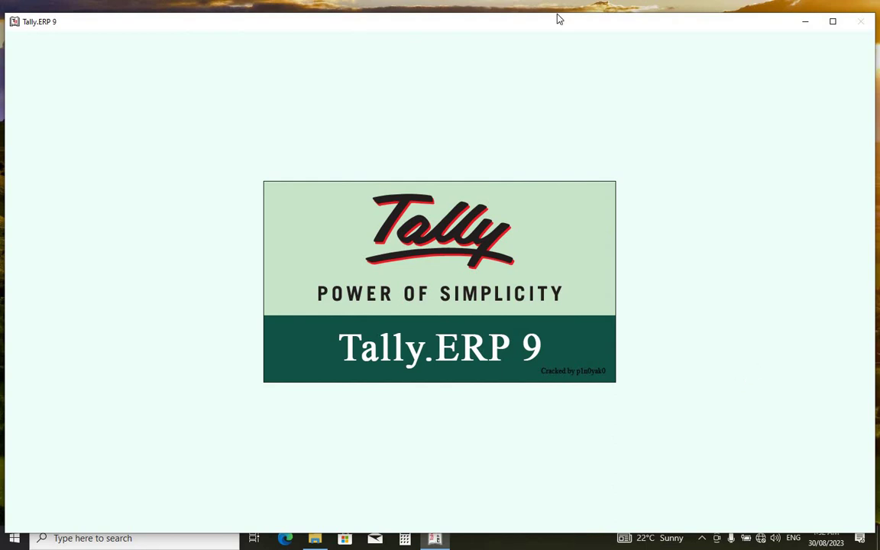
click(834, 19)
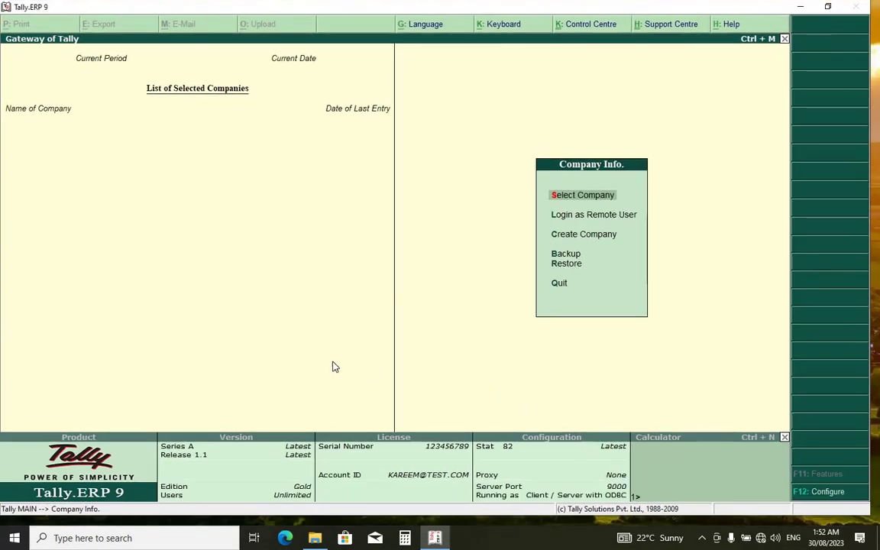
click(569, 196)
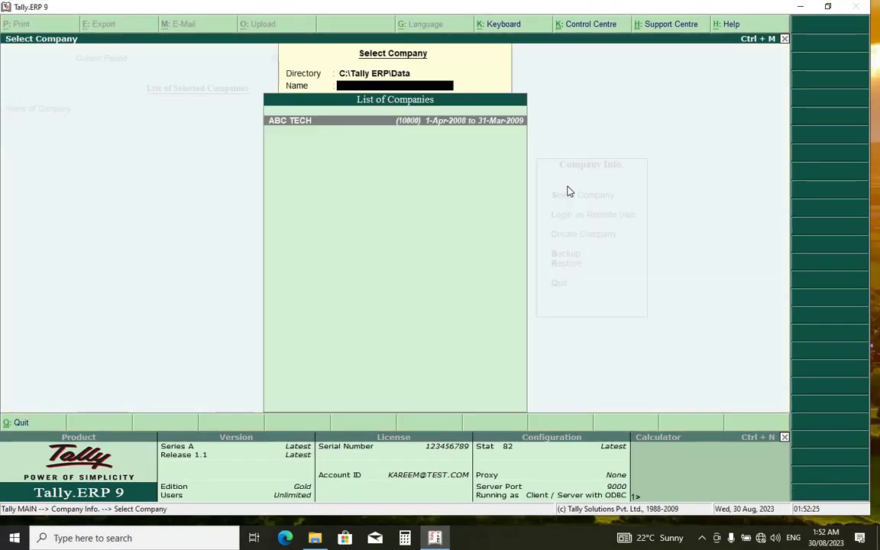
click(292, 126)
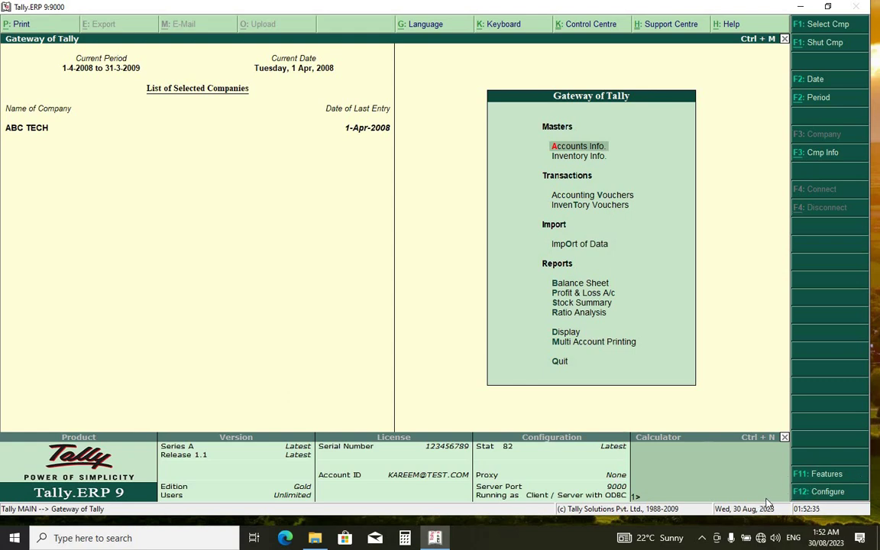
Enable British style VAT returns for the company, classifying EEC debtors under Sundry Debtors and EEC creditors under Sundry Creditors
click(803, 475)
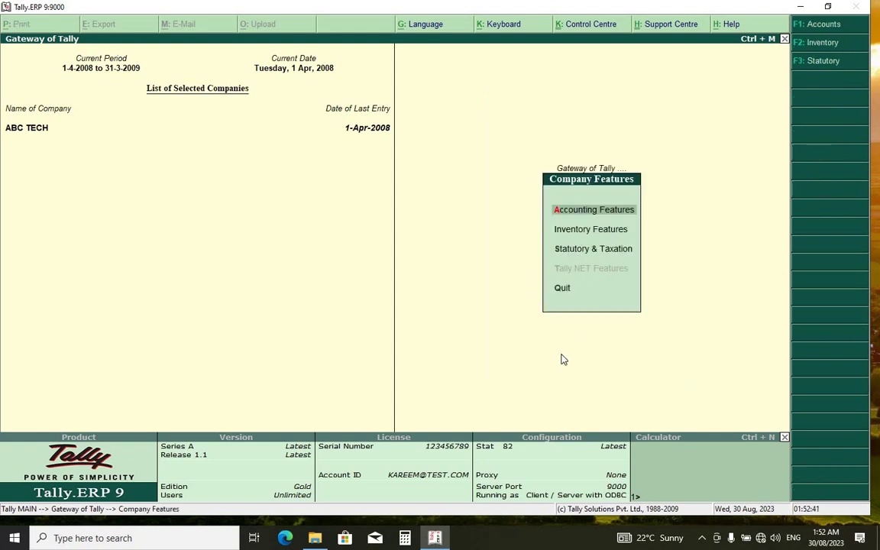
key(s)
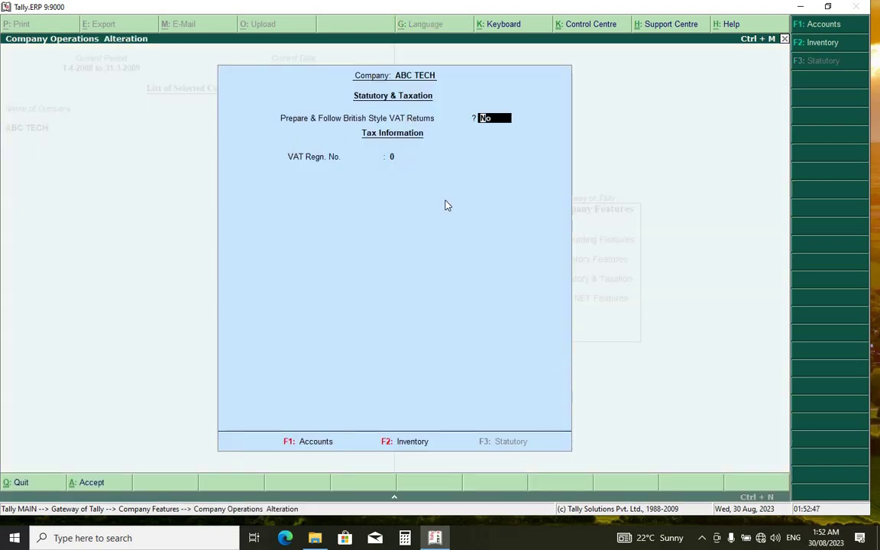
text(YES)
key(Return)
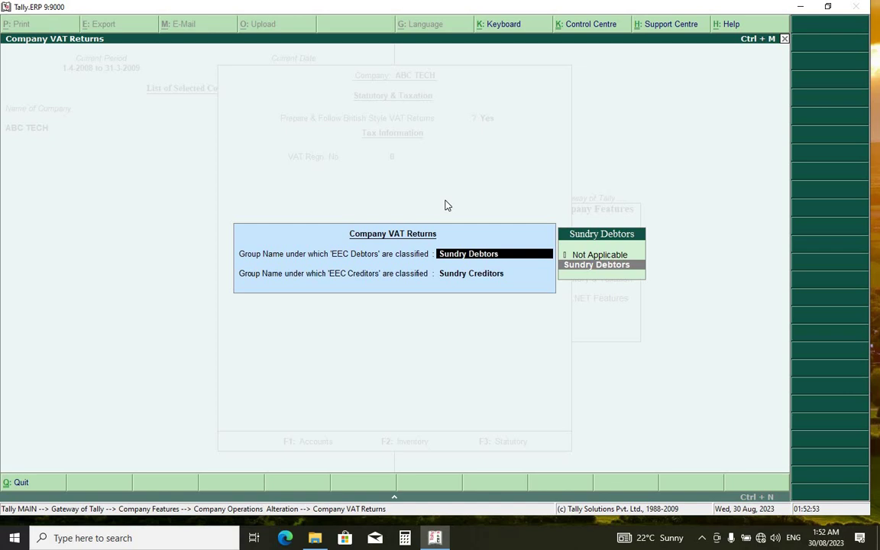
key(Return)
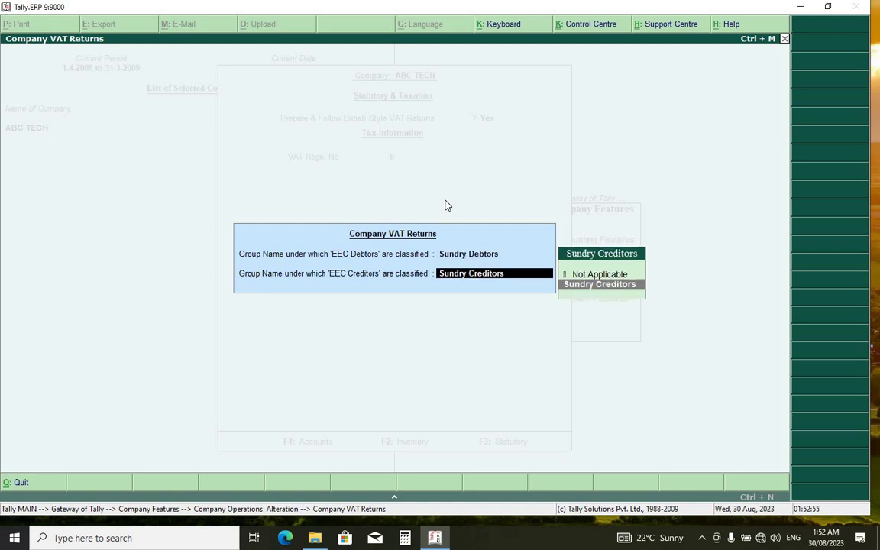
key(Return)
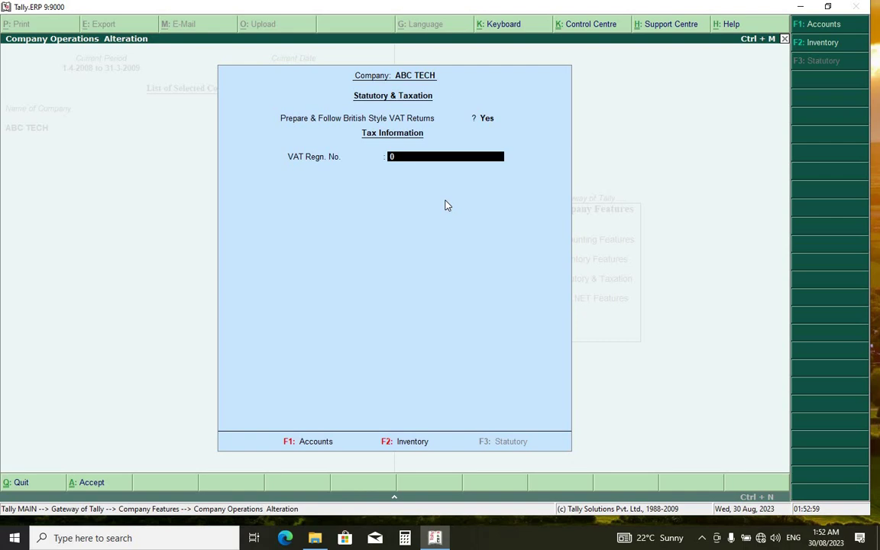
Enter the company's VAT registration number, save the statutory and taxation settings, and return to the Gateway of Tally
text(12345)
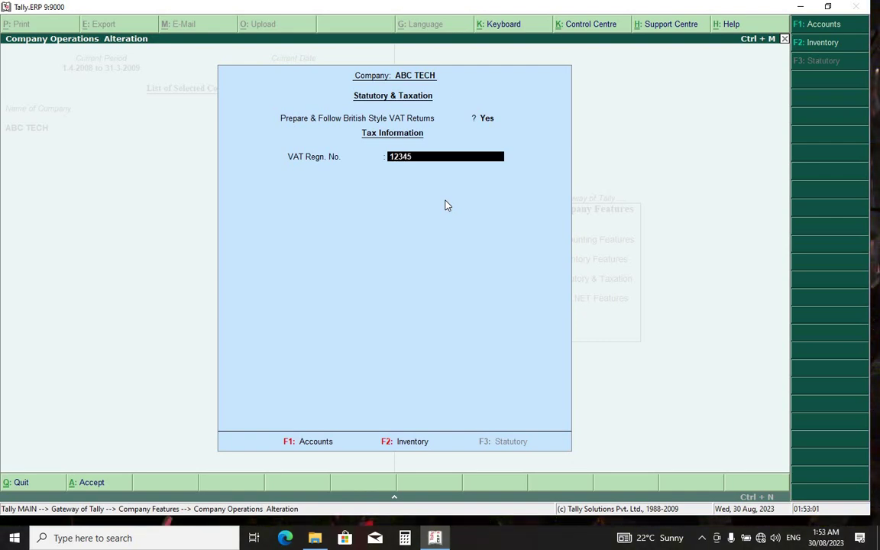
key(Return)
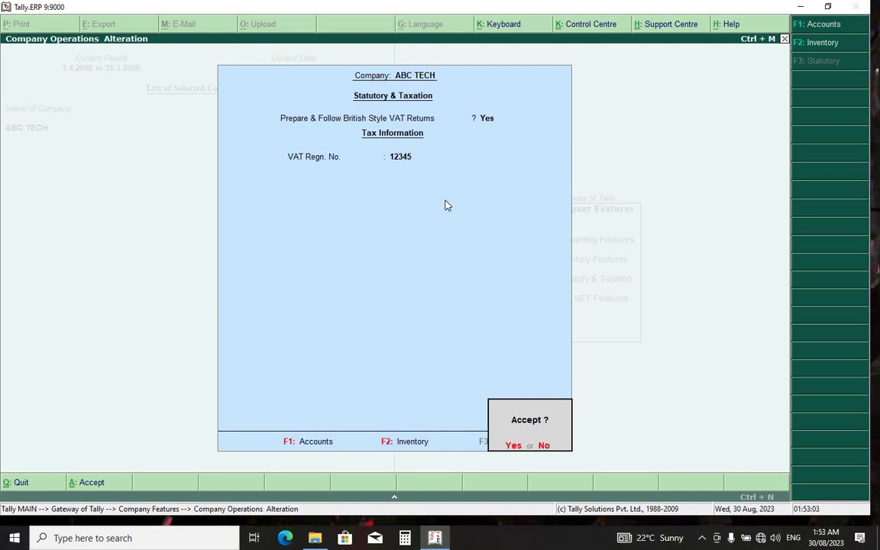
key(Return)
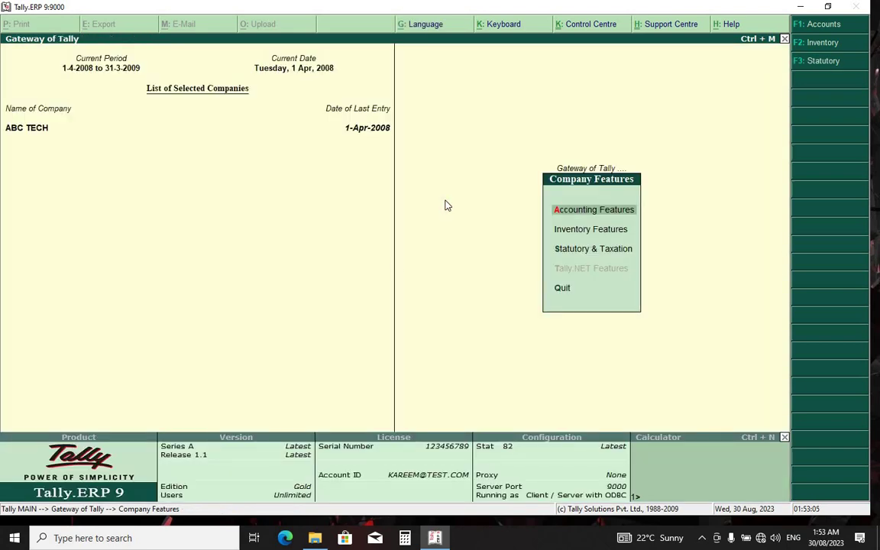
click(785, 38)
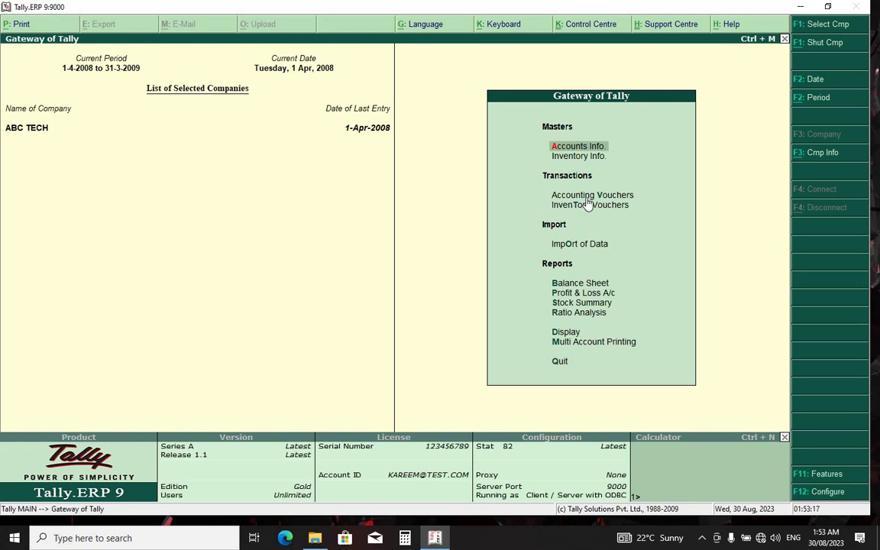
Start a purchase accounting voucher with the reference INV-001
key(v)
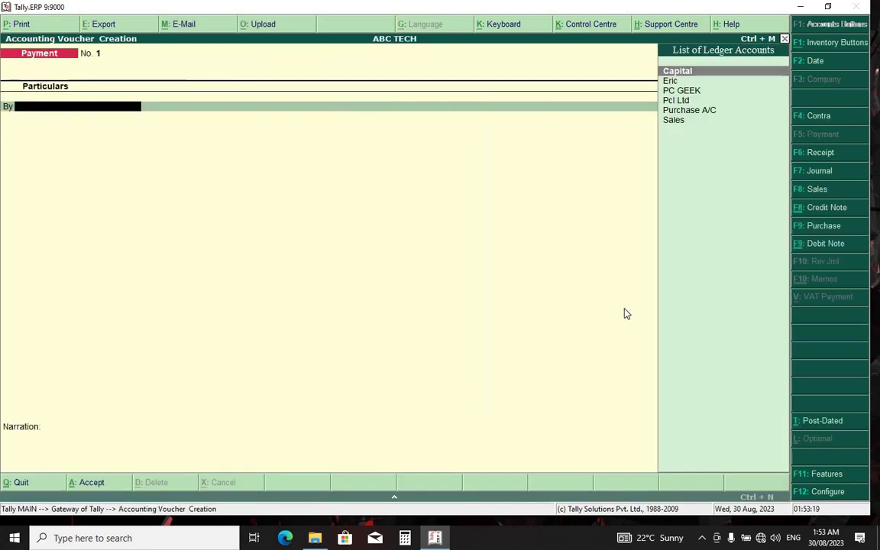
click(799, 228)
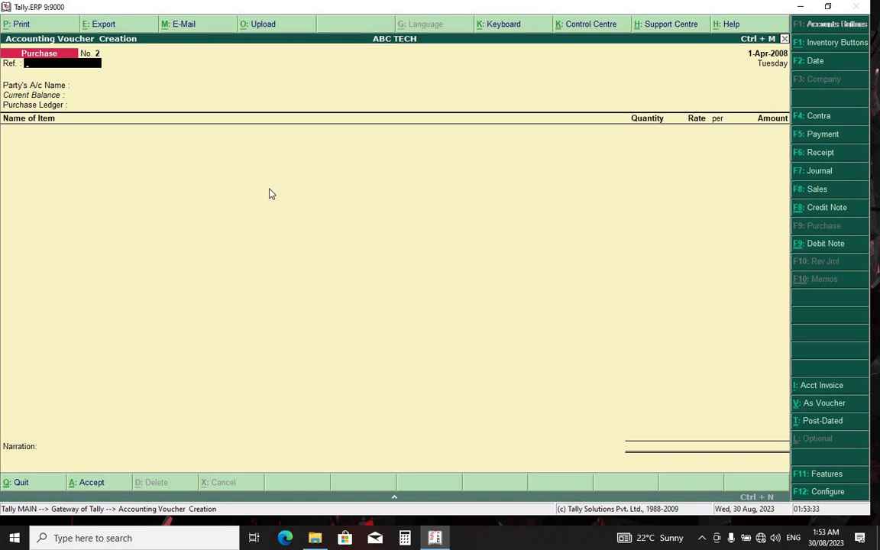
text(INV-001)
key(Return)
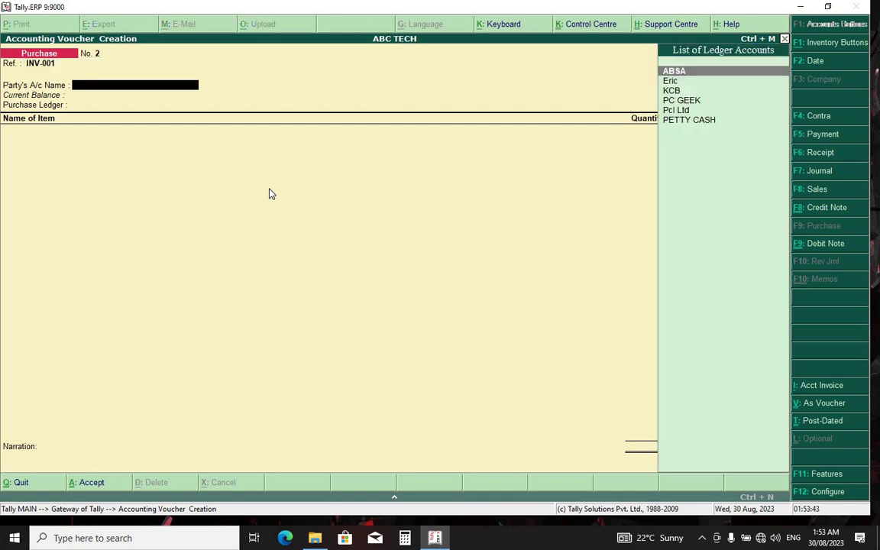
Set PC GEEK as the party account and accept its supplier details with End of List for receipt notes and orders
key(Down)
key(Down)
key(Down)
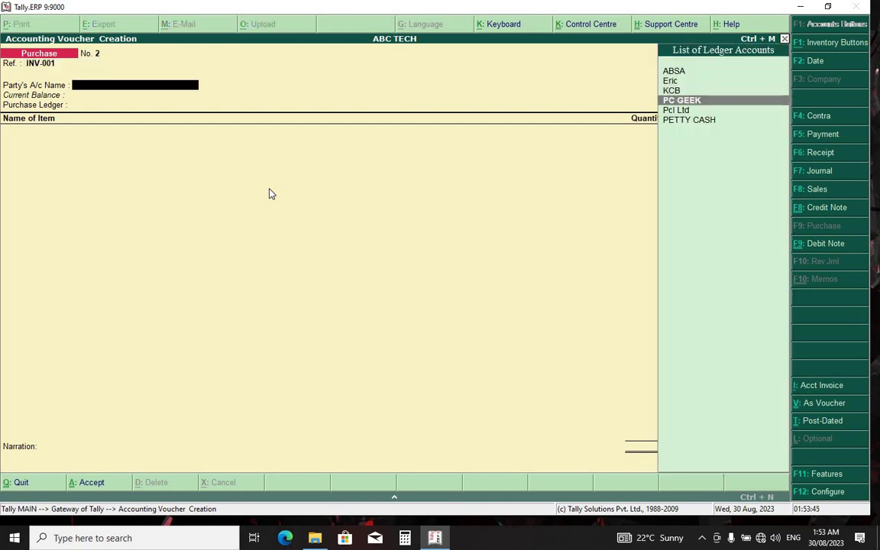
key(Return)
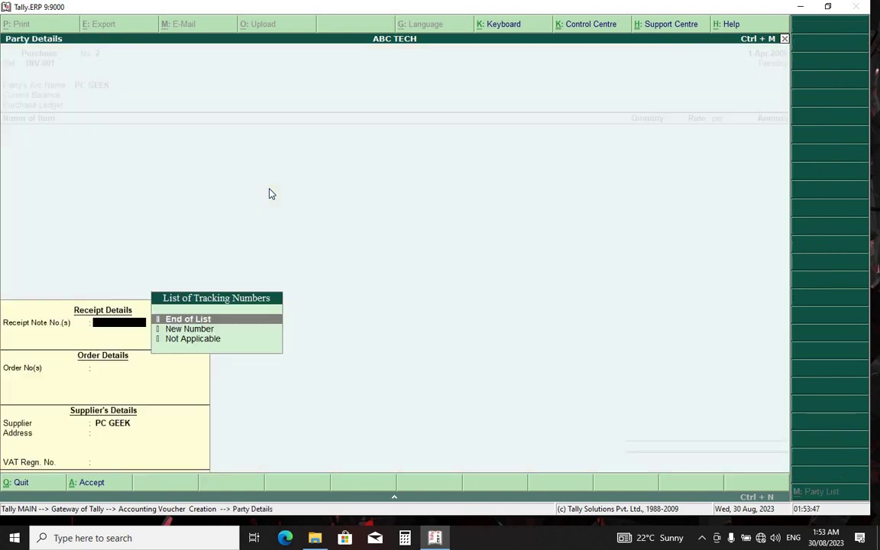
key(Return)
key(Return)
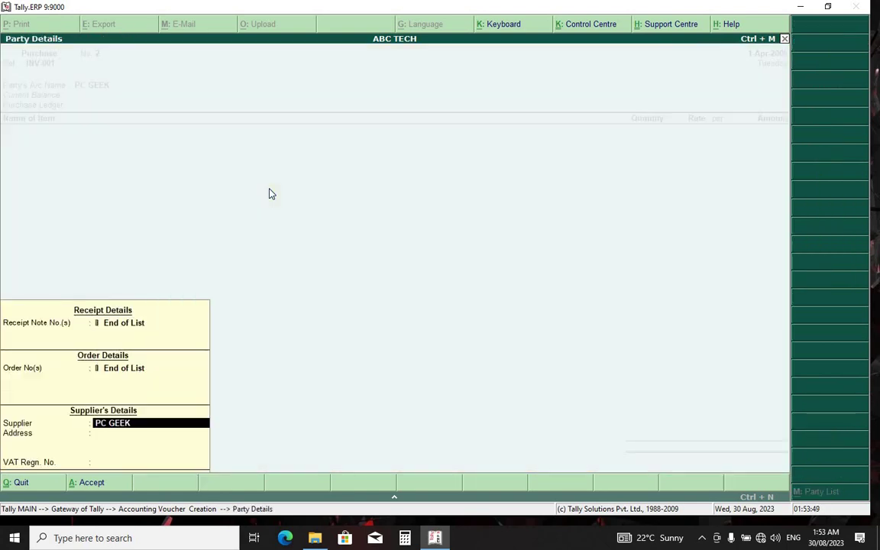
key(Return)
key(Return)
key(Return)
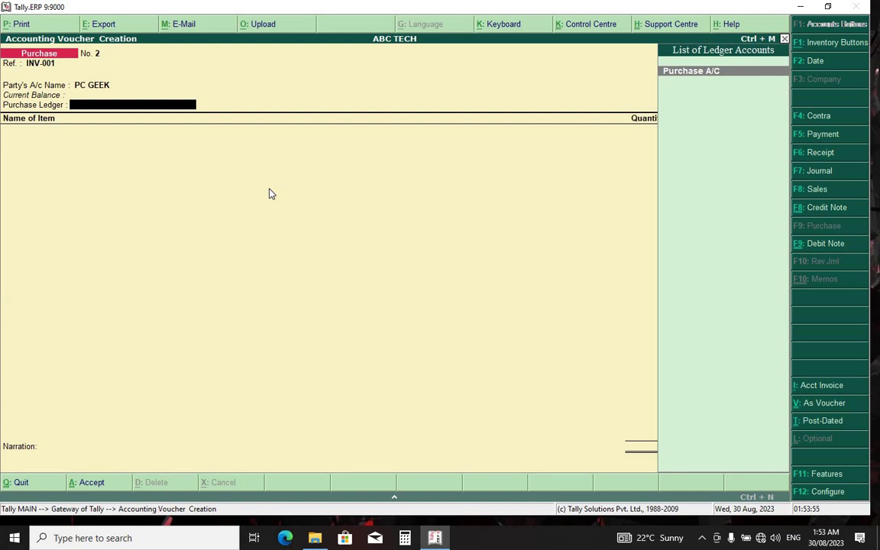
Create the voucher's purchase ledger Purchase 18% under Purchase Accounts, with inventory values affected
key(alt+c)
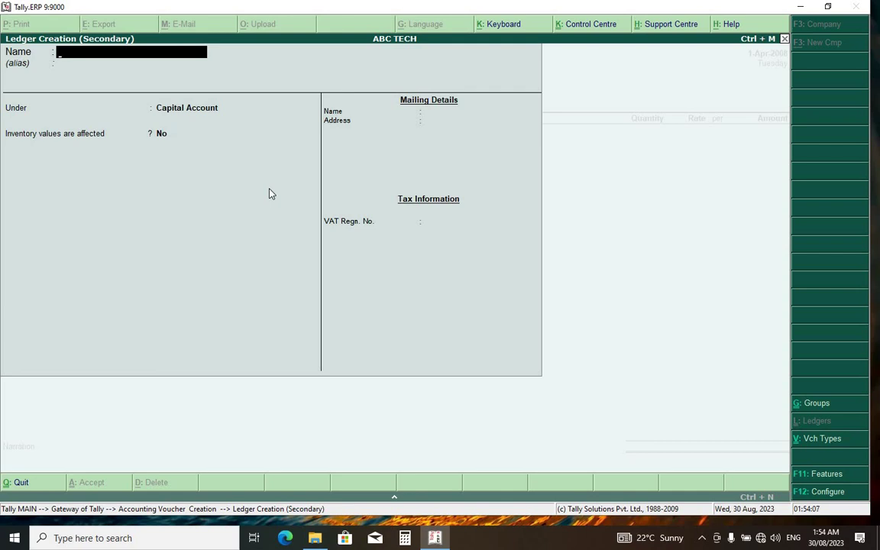
text(Purchase 18%)
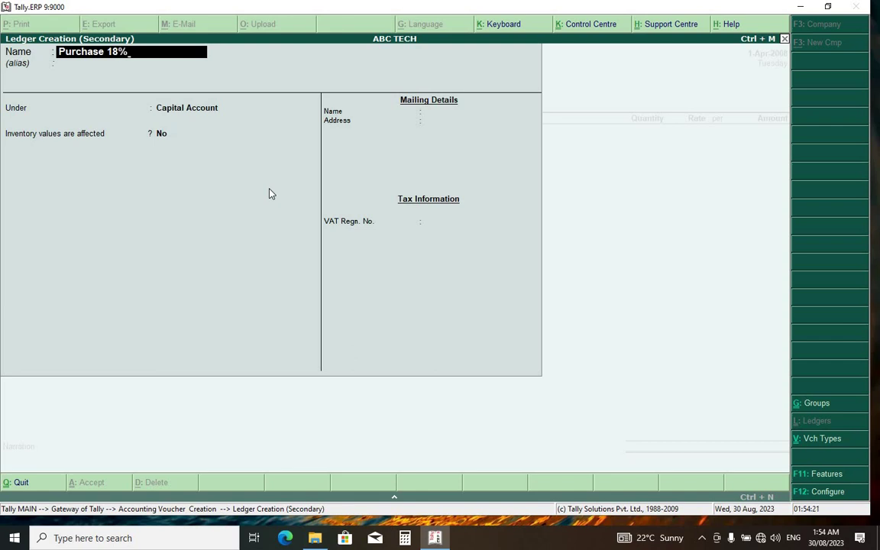
key(Return)
key(Return)
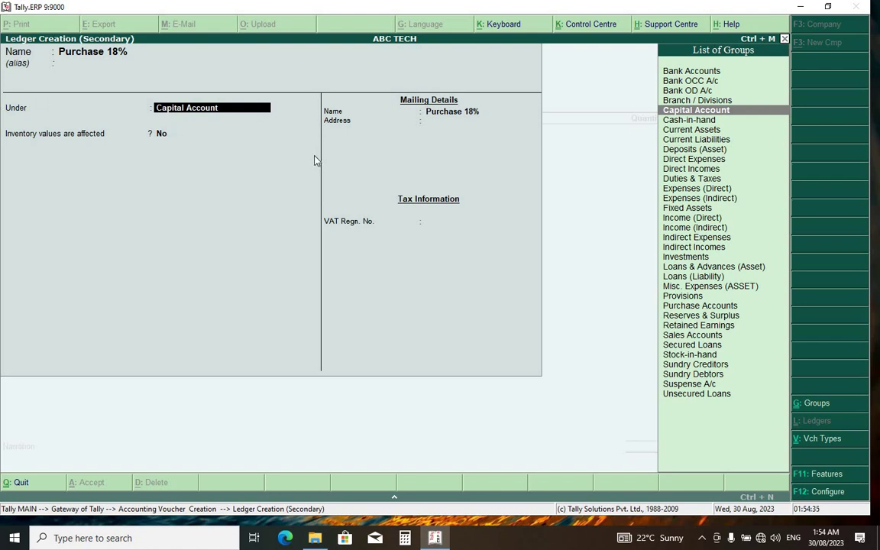
text(P)
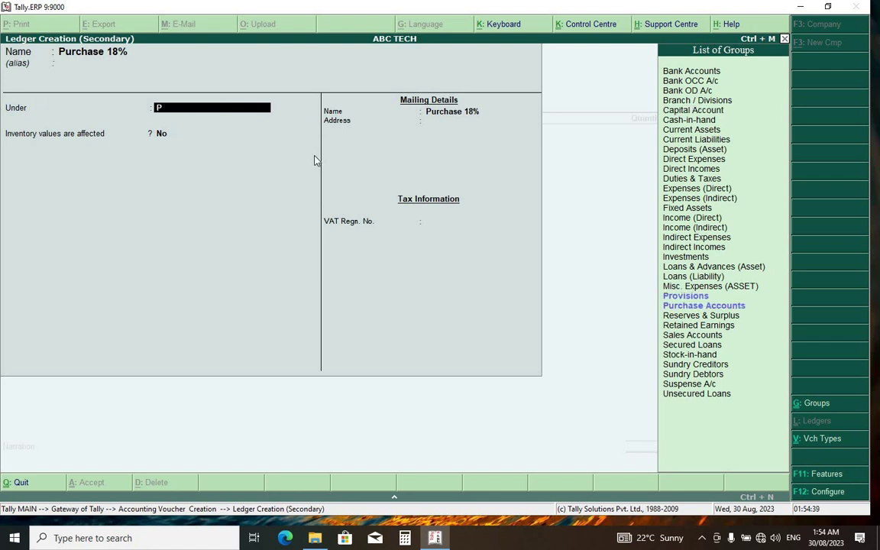
key(Down)
key(Return)
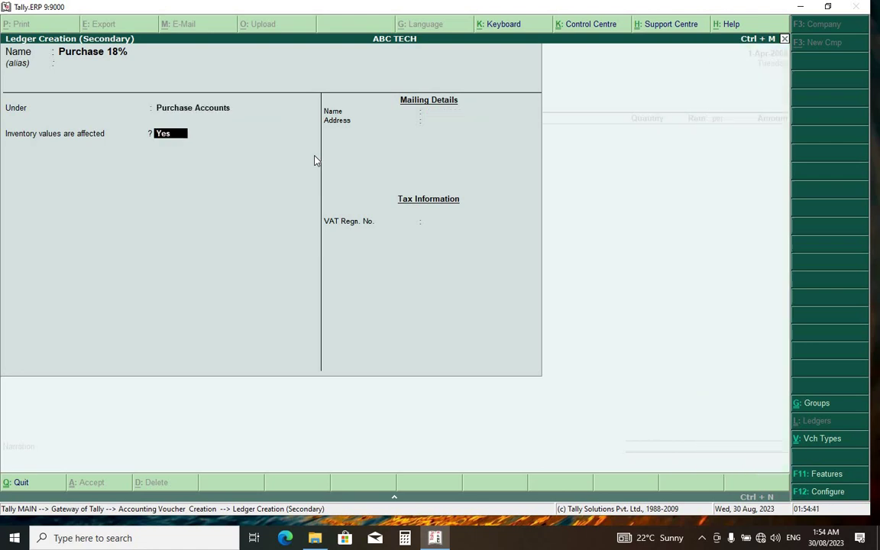
key(Return)
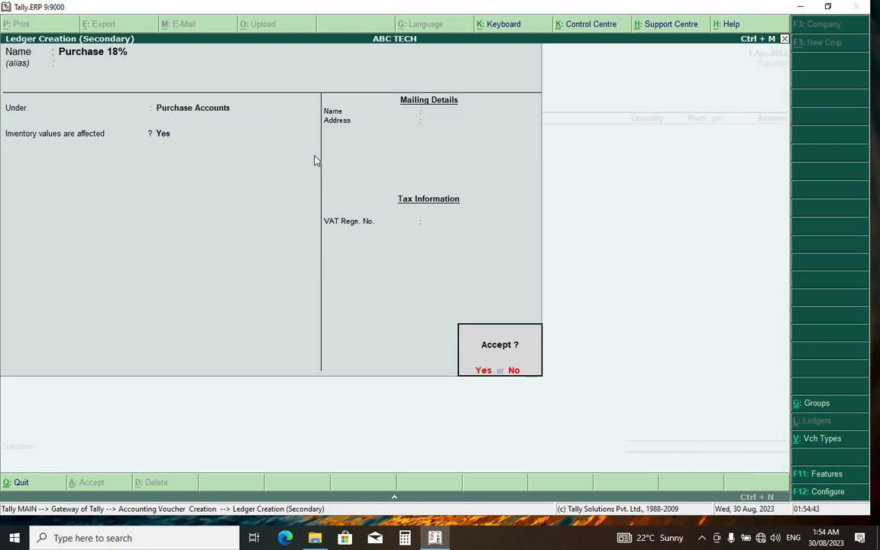
key(y)
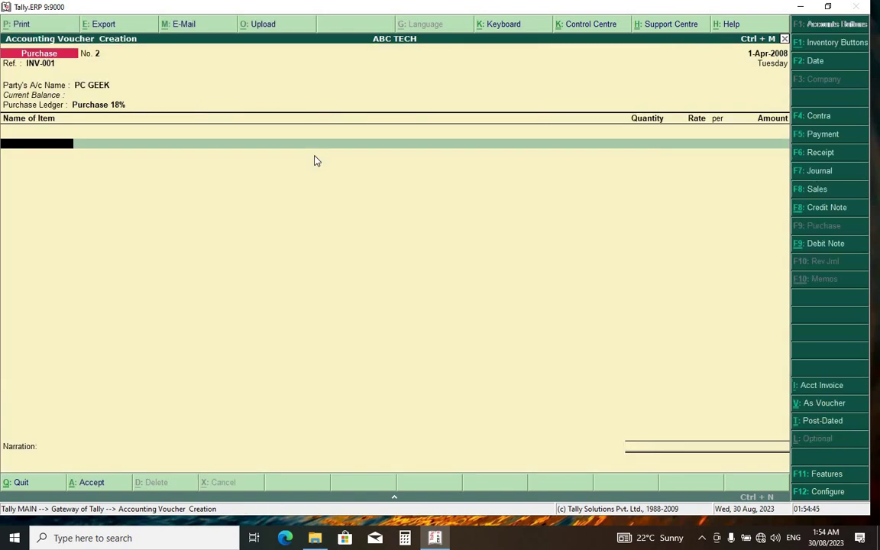
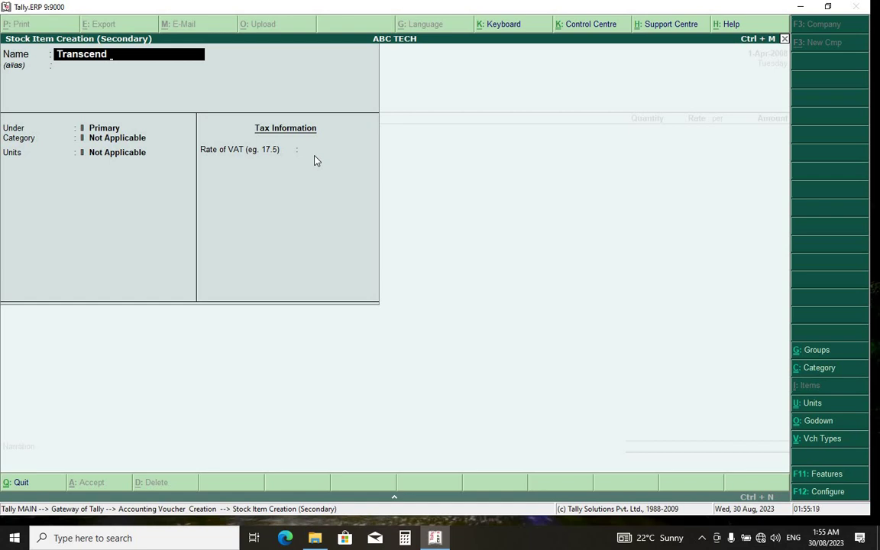
Name the new stock item Transcend HDD 1TB, leaving its alias blank
text(HDD 1TB)
key(Return)
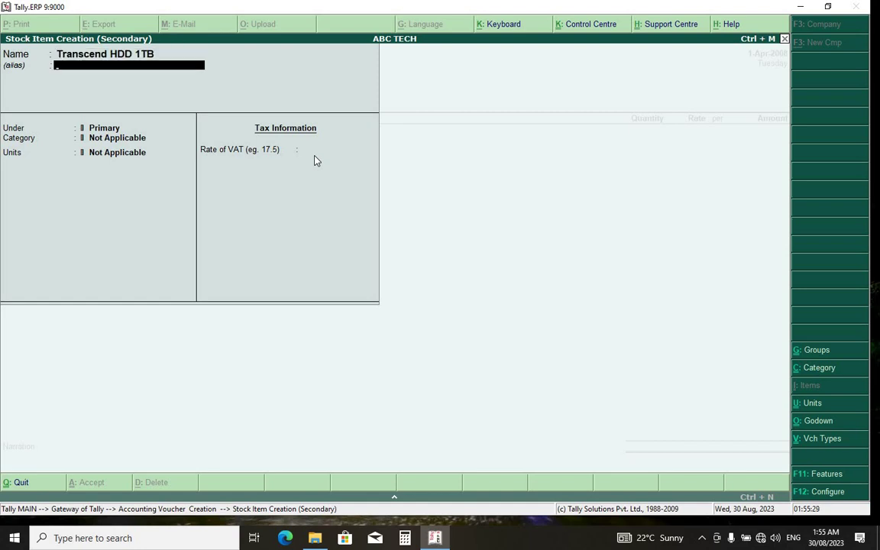
key(Return)
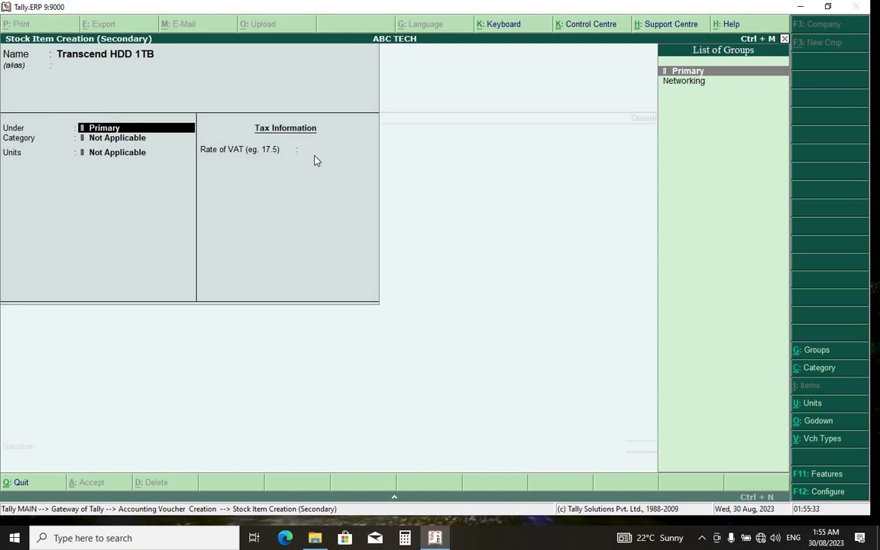
Create the item's stock group Storage Devices under Primary, with quantities of items not added
key(alt+c)
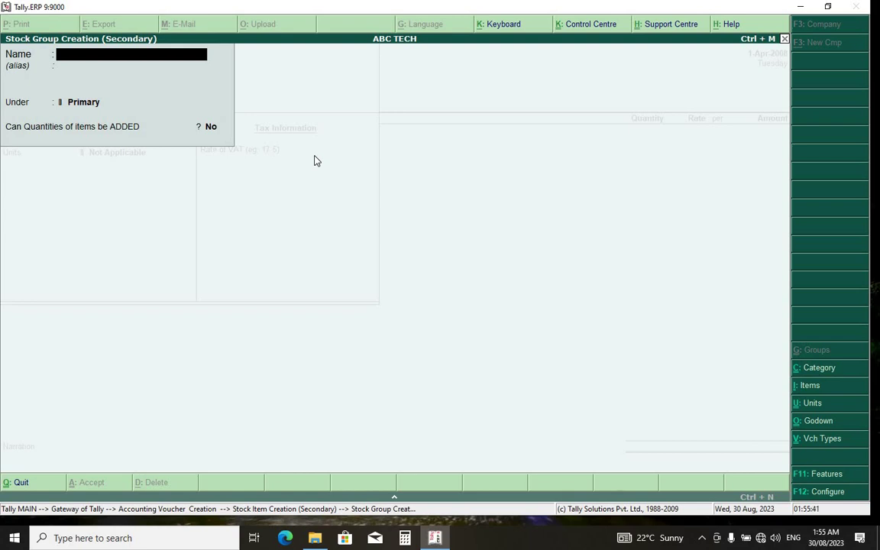
text(Storage Devices)
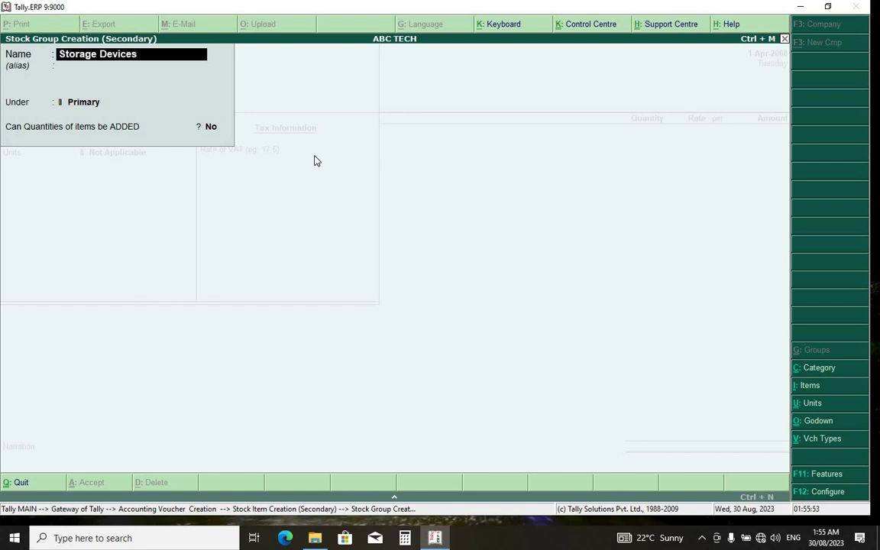
key(Return)
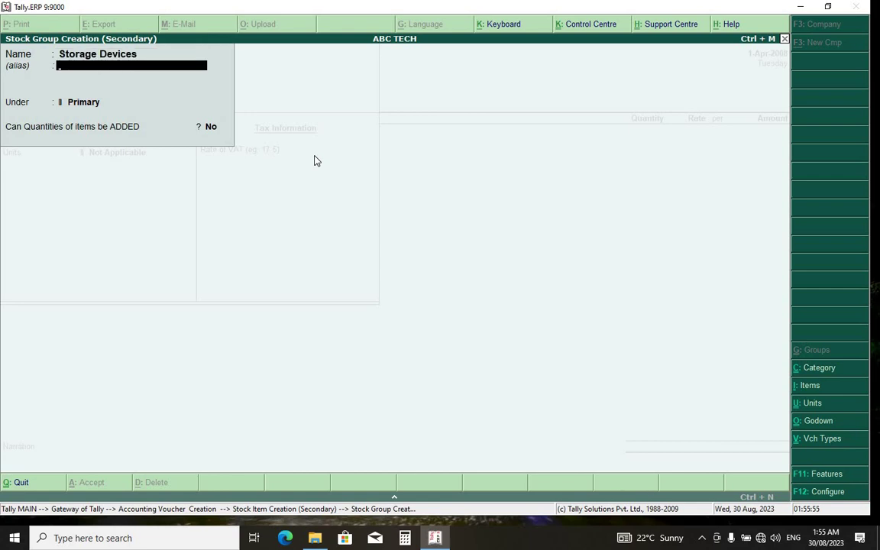
key(Return)
key(Return)
key(Return)
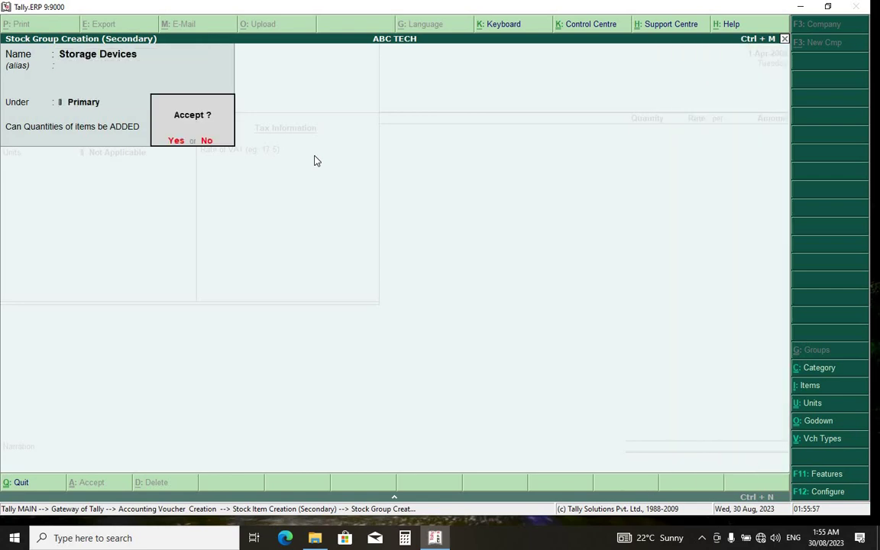
key(Return)
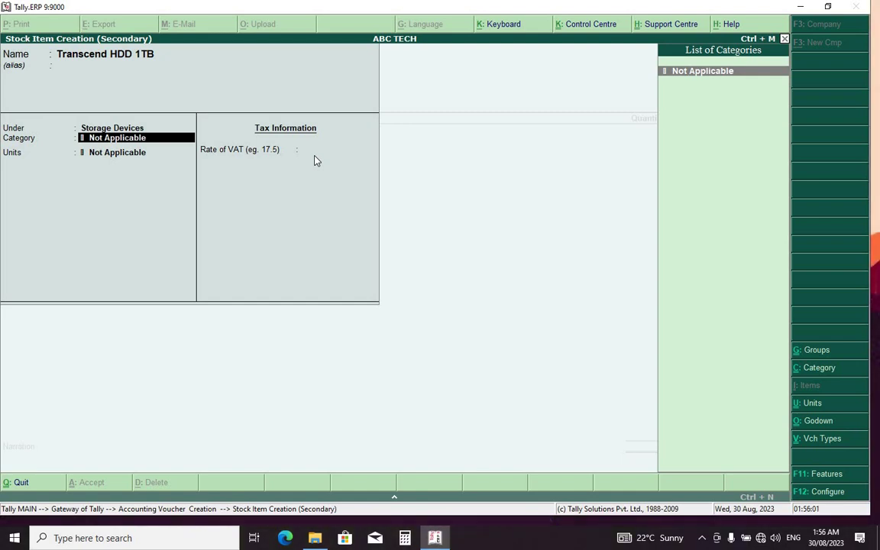
Set the stock item's category to Not Applicable, units to PCs and VAT rate to 18, and save the item
key(Return)
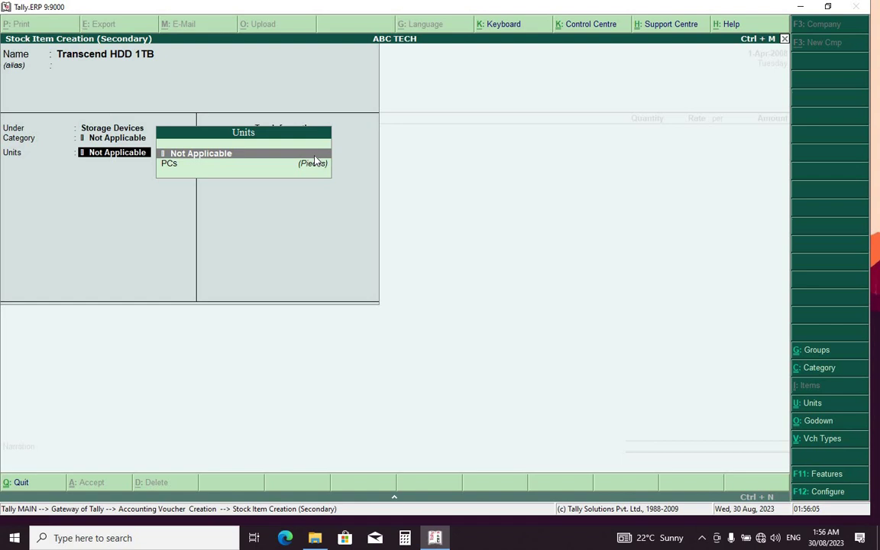
key(Down)
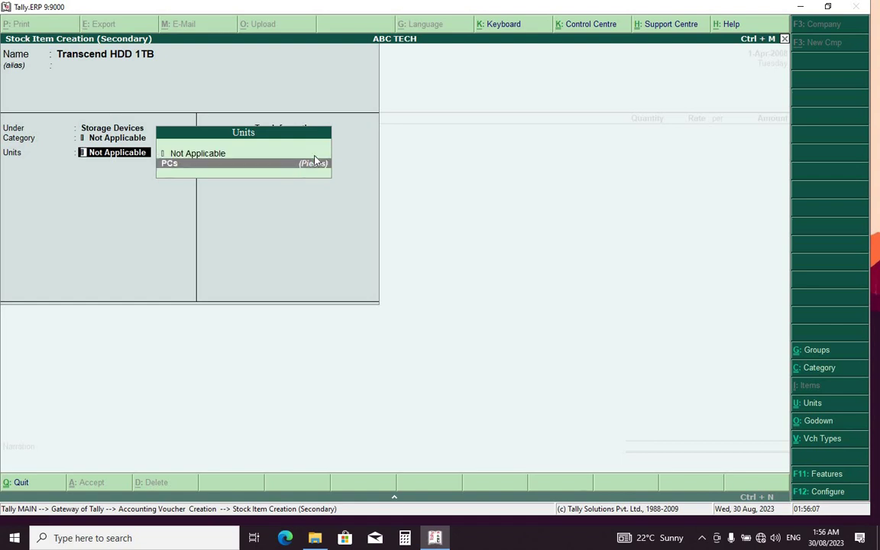
key(Return)
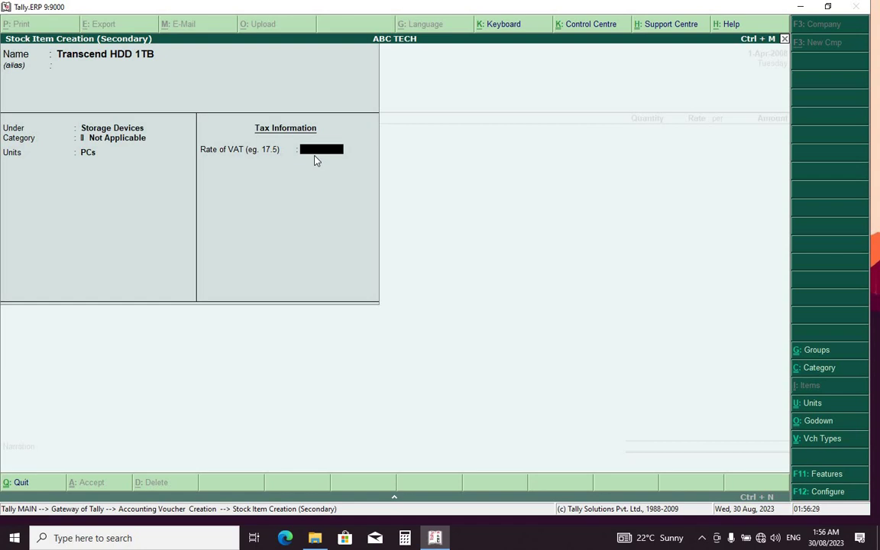
text(18)
key(Return)
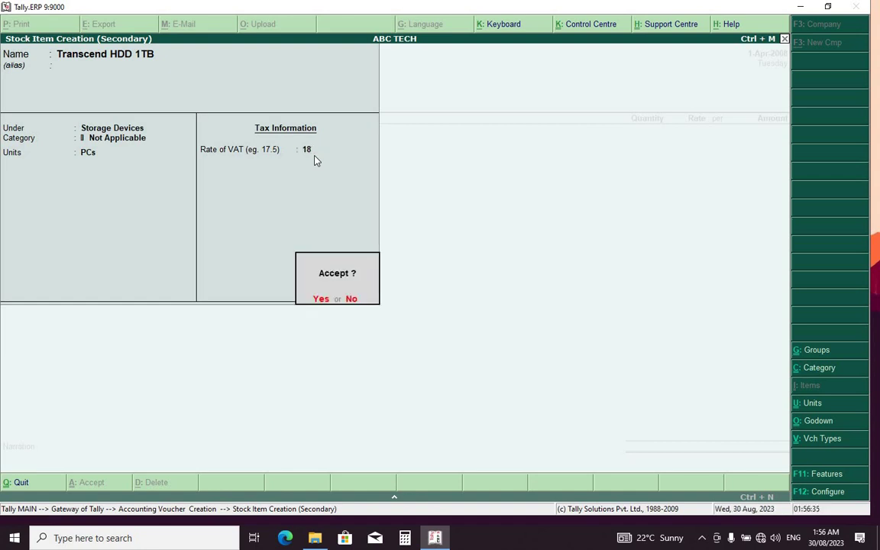
key(Return)
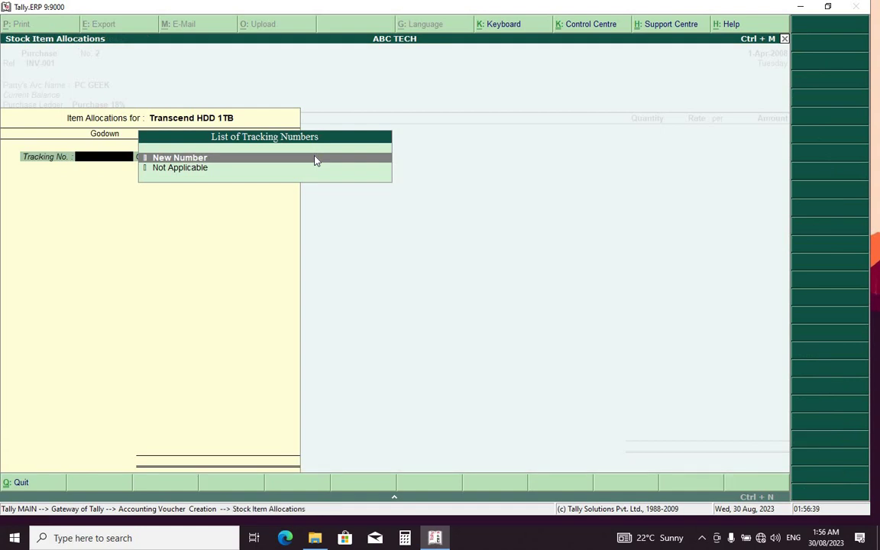
Allocate 2 PCs of Transcend HDD 1TB at 200000 each to Main Location, with tracking and order numbers Not Applicable, and finish the item list
key(Down)
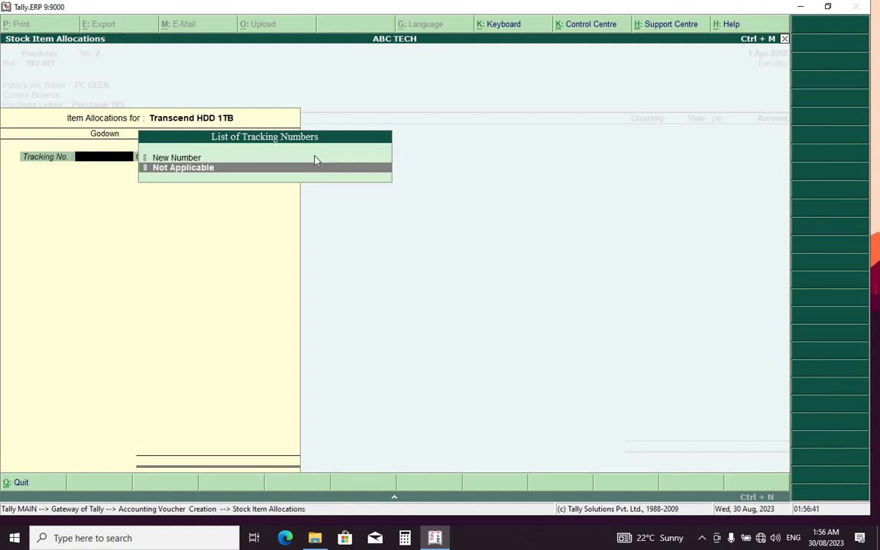
key(Return)
key(Return)
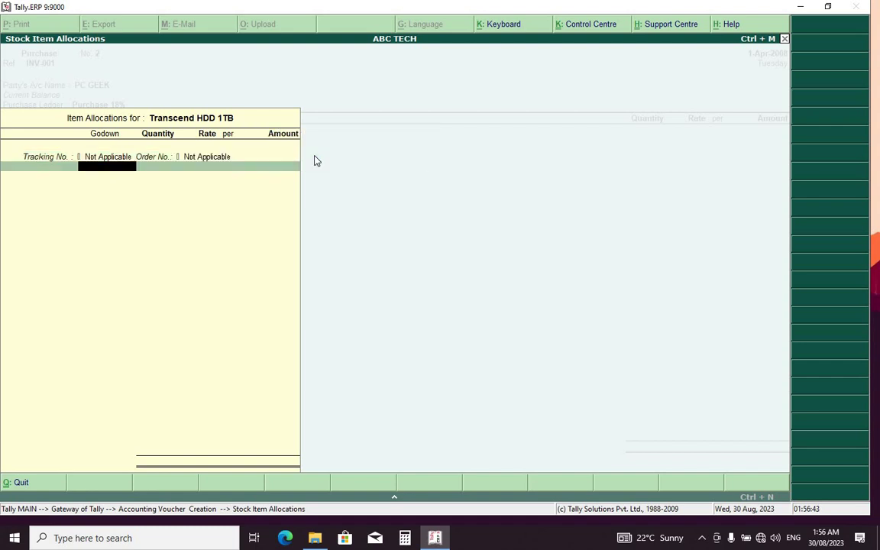
key(Return)
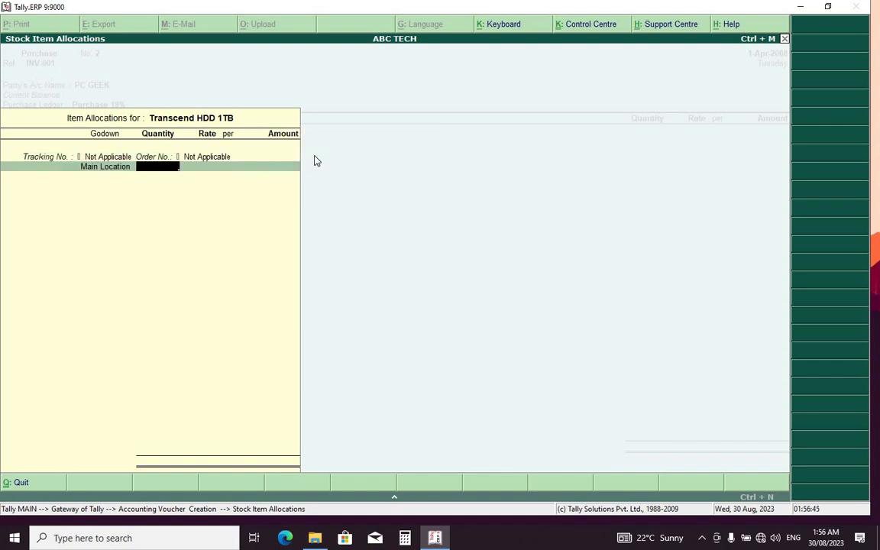
text(2)
key(Return)
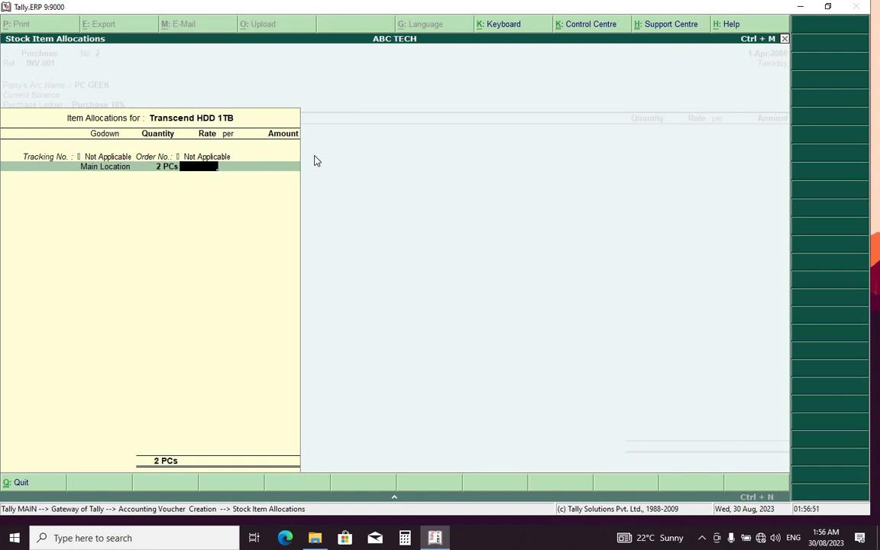
text(200000)
key(Return)
key(Return)
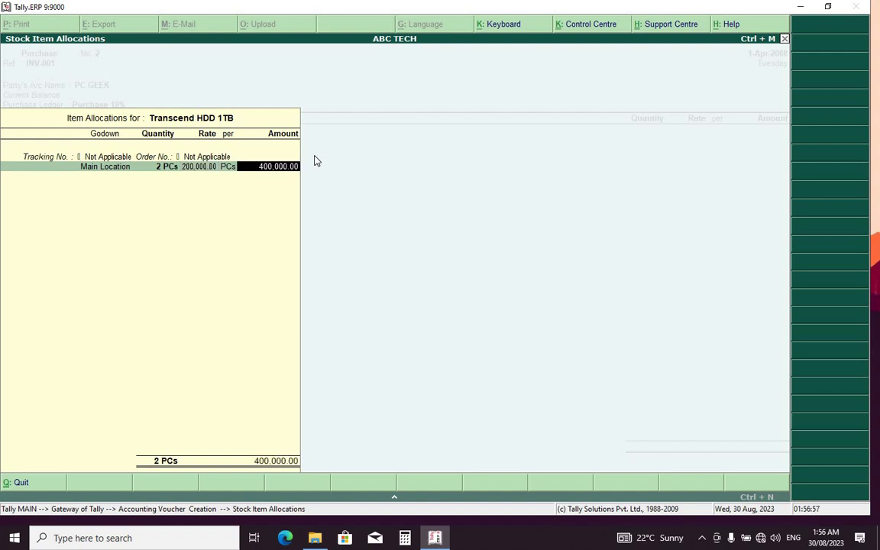
key(Return)
key(Return)
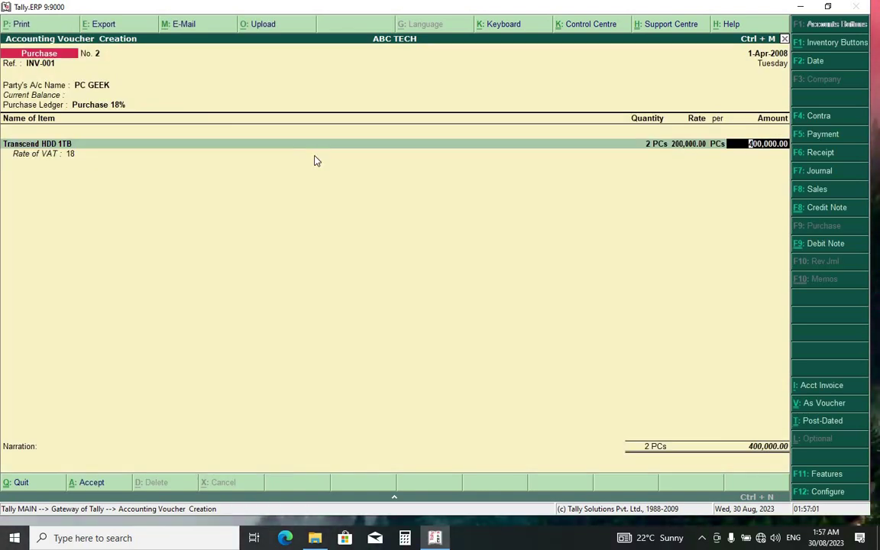
key(Return)
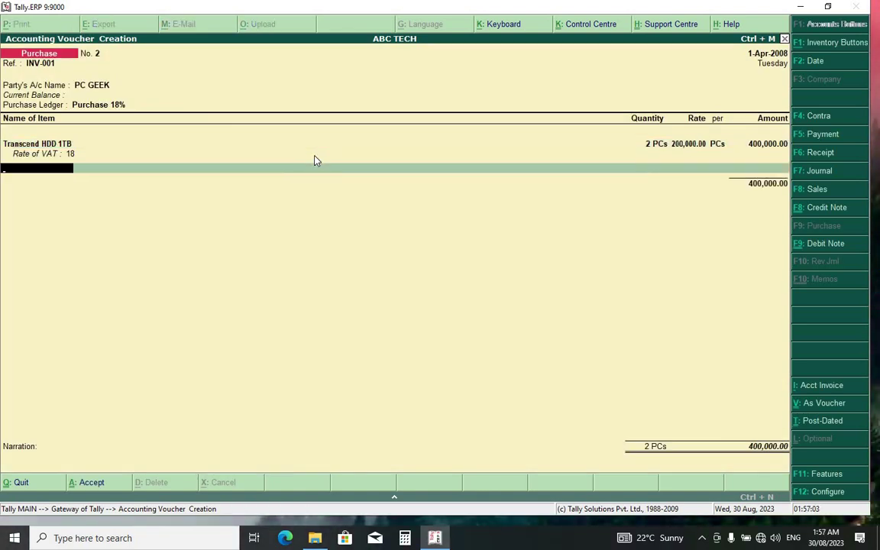
key(Return)
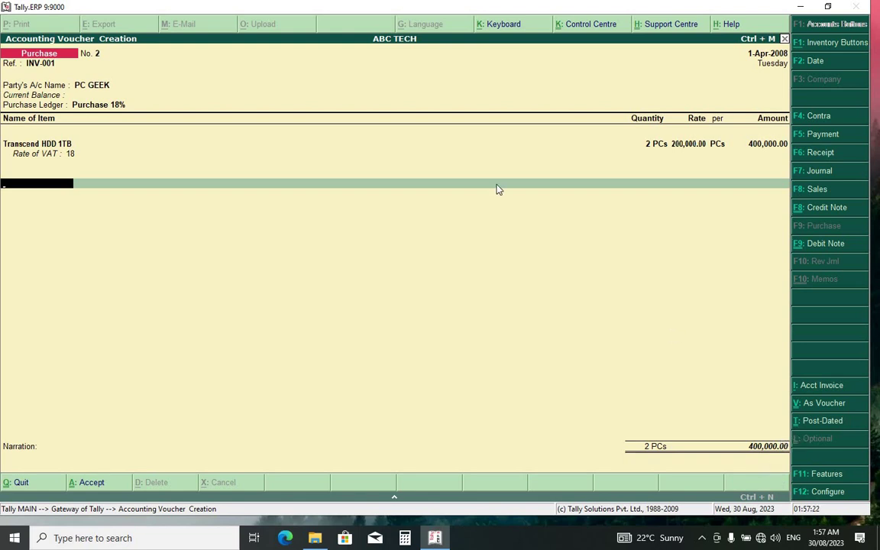
Review the Transcend HDD 1TB line's stock allocation and return to the blank ledger line below the item
click(61, 145)
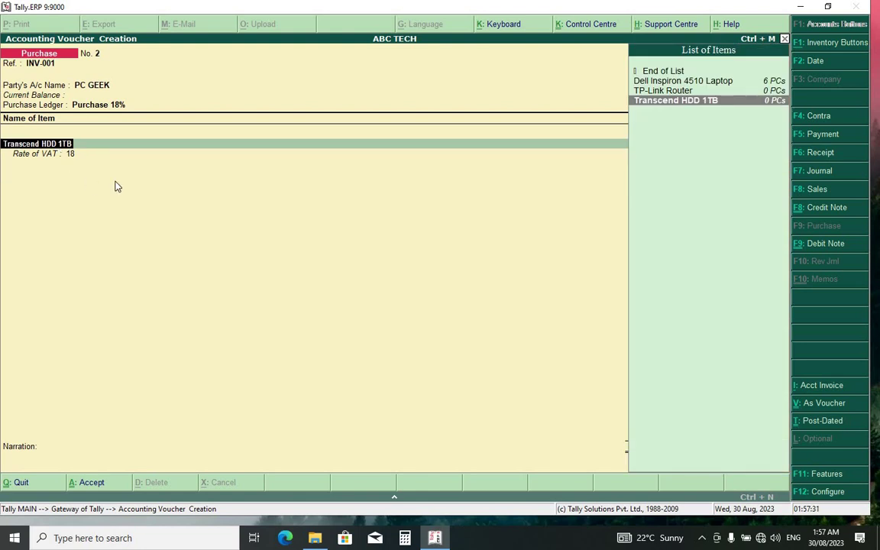
key(Return)
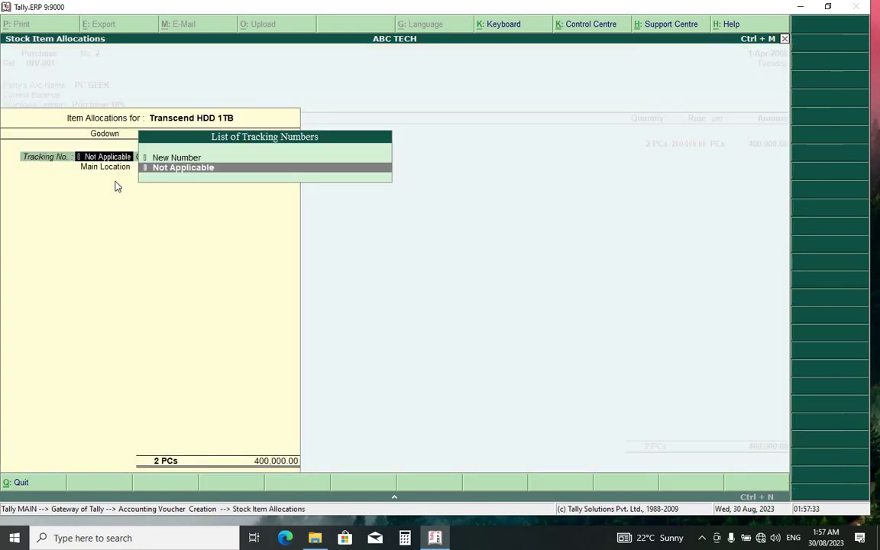
key(Return)
key(Return)
key(Return)
key(Return)
key(Return)
key(Return)
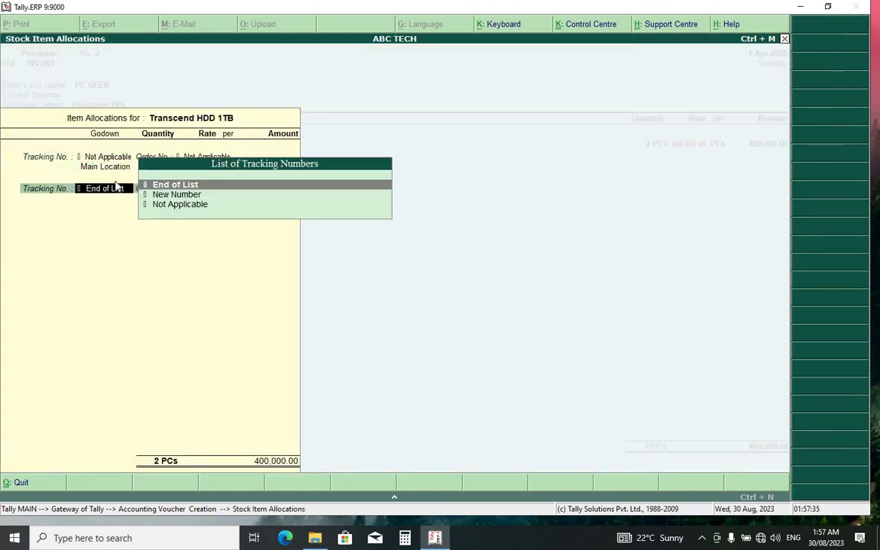
key(Return)
key(Return)
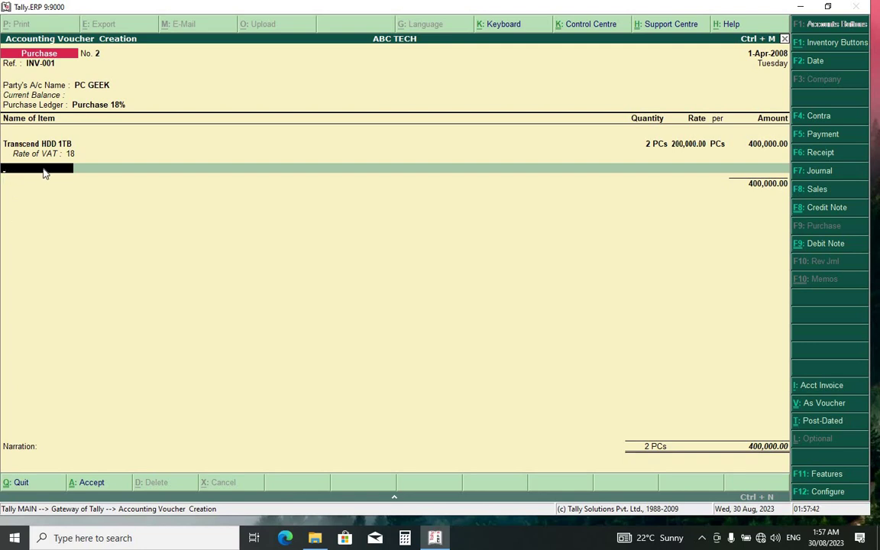
key(Return)
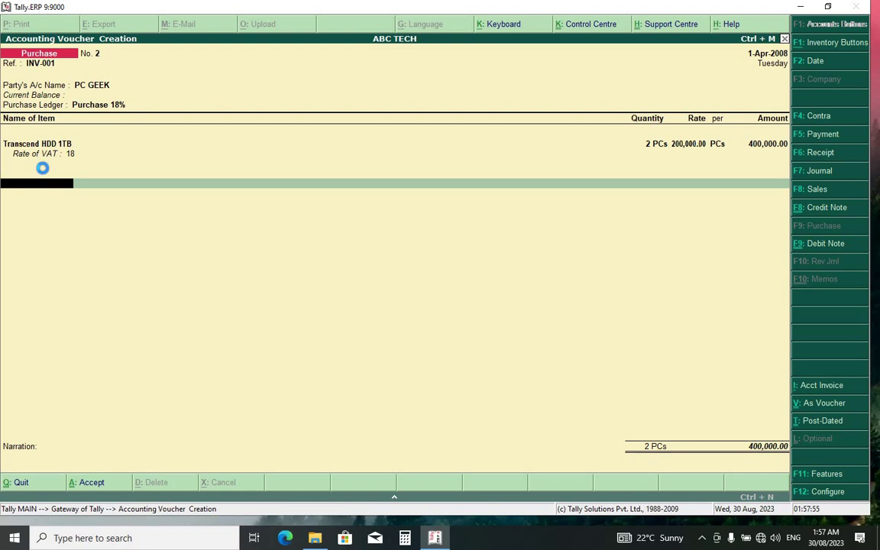
Start a new ledger from the voucher named Input VAT 18% and place it under Duties & Taxes
key(alt+c)
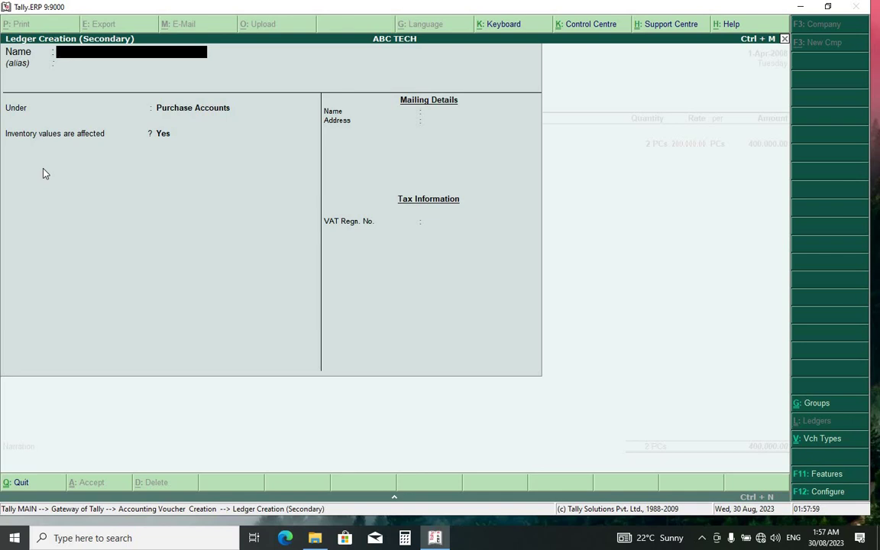
text(In)
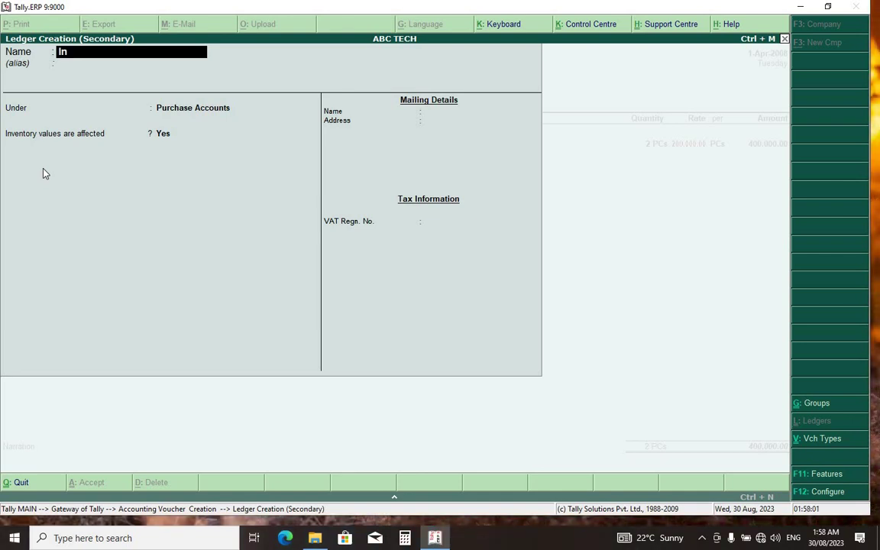
text(put VAT 18%)
key(Return)
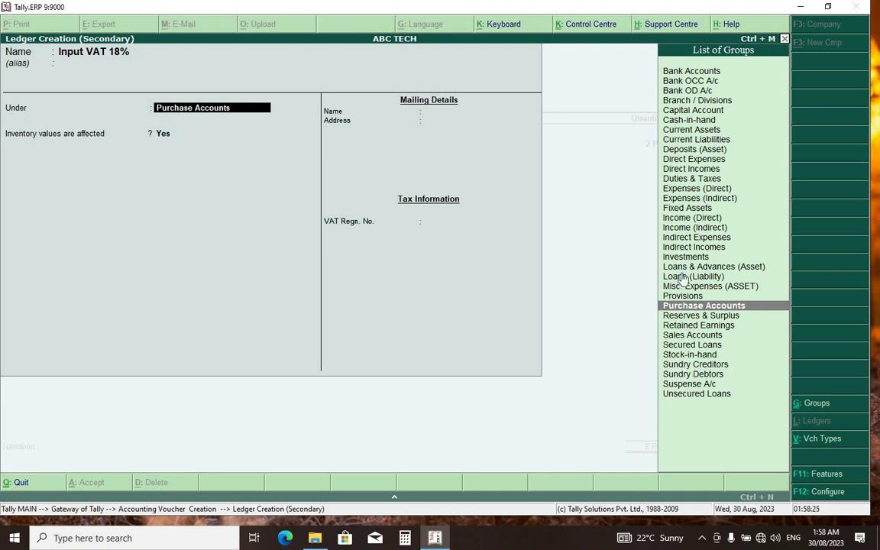
click(689, 179)
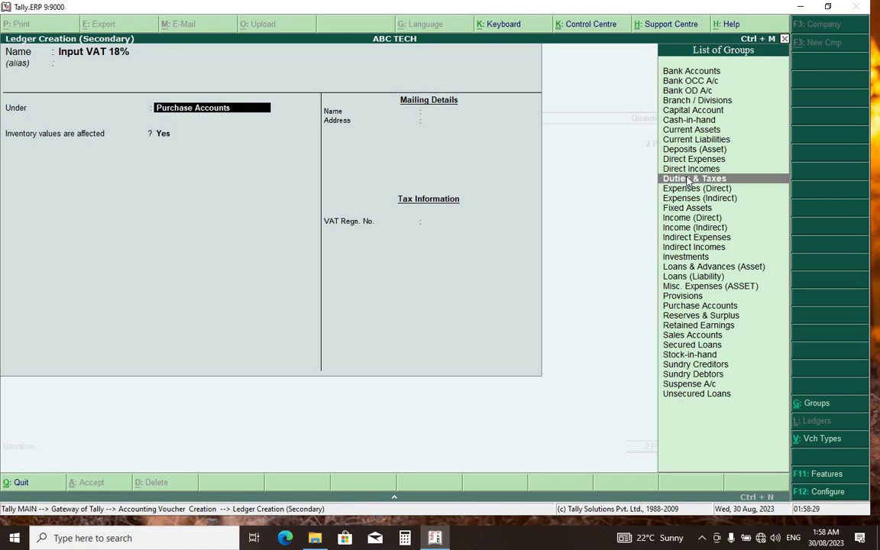
click(689, 179)
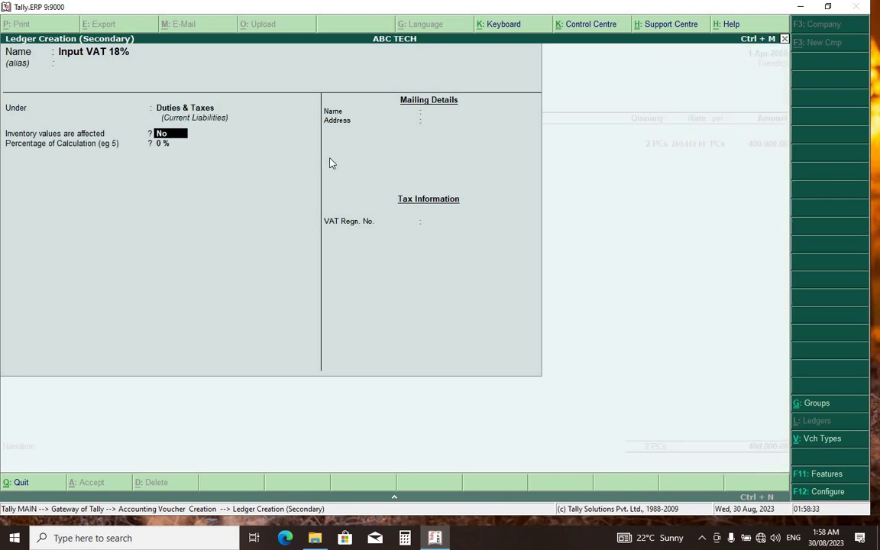
Set the ledger's calculation to 18% with the method Tax based on Item Rate, inventory values unaffected, and save it
key(Return)
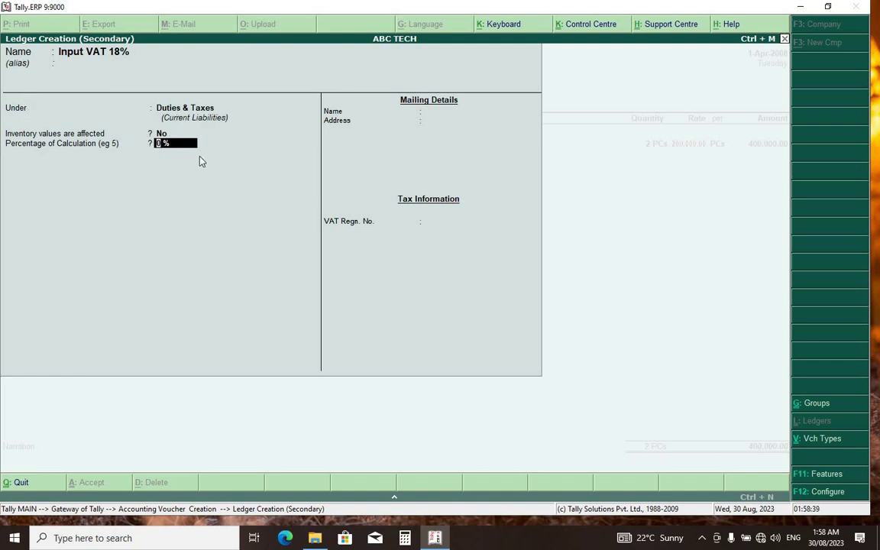
text(18)
key(Return)
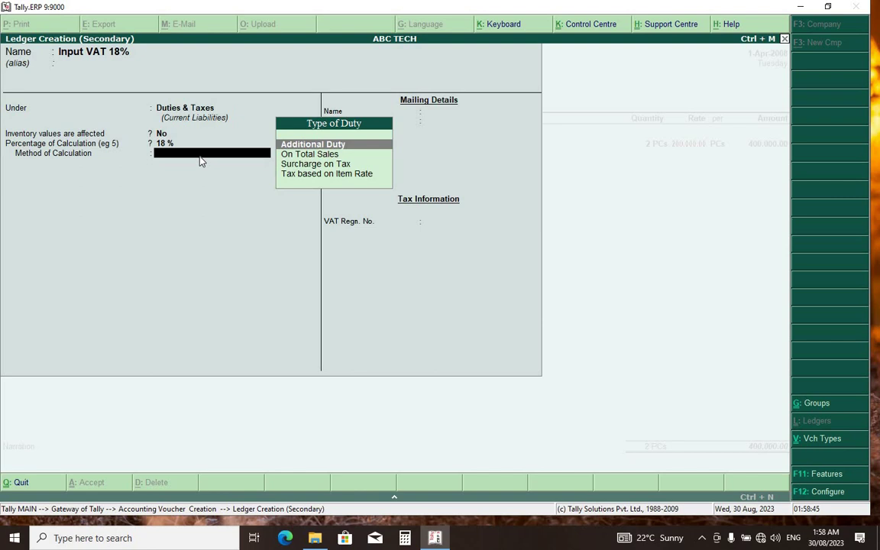
key(Down)
key(Down)
key(Down)
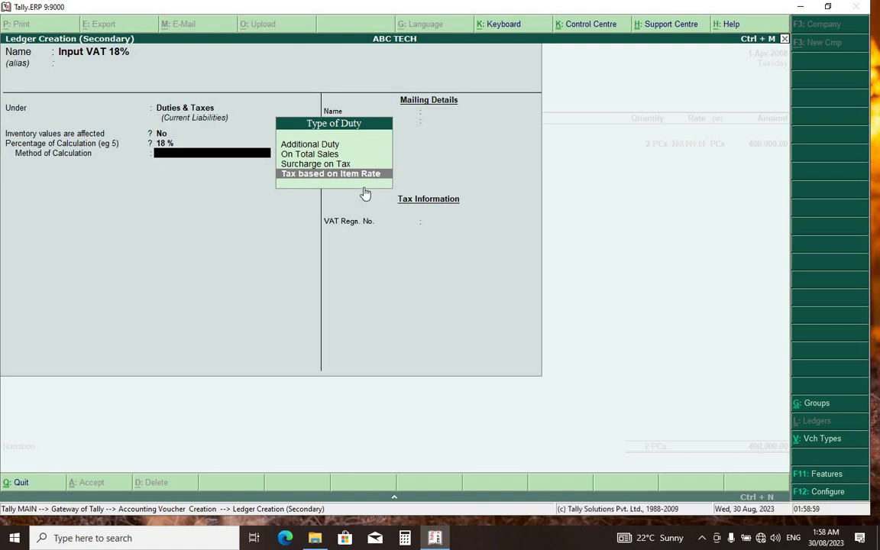
key(Return)
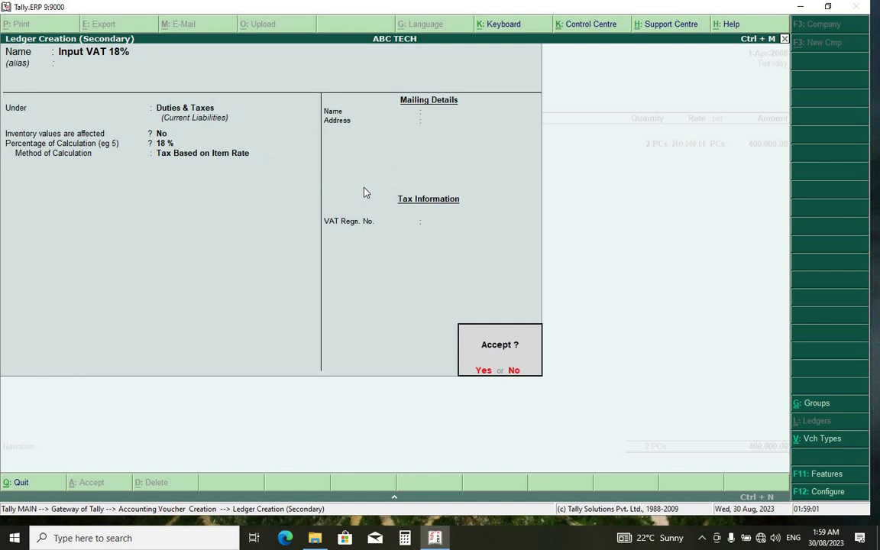
key(Return)
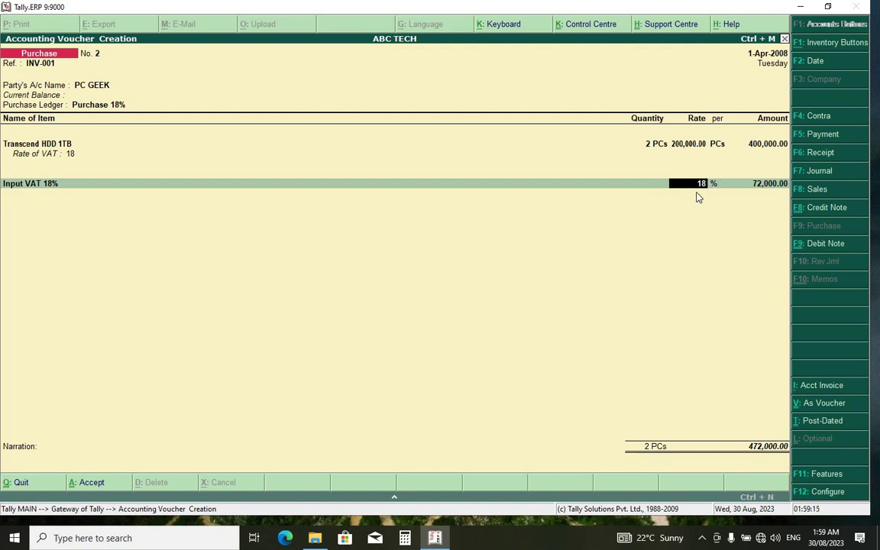
Accept the Input VAT 18% line, leave the narration blank and save the purchase voucher
key(Return)
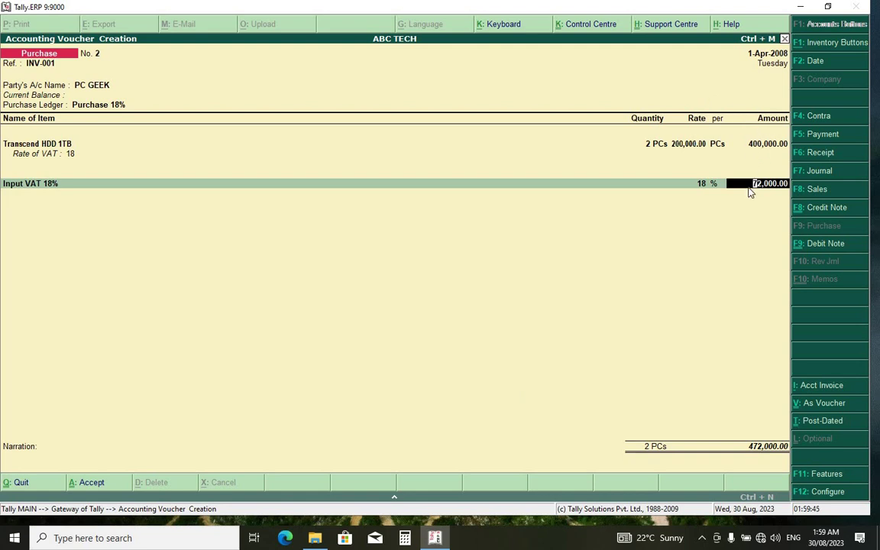
key(Return)
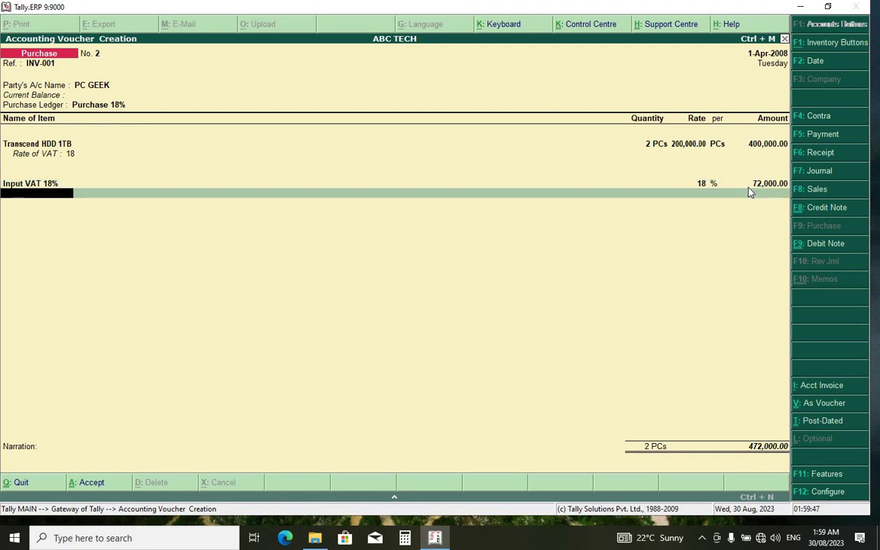
key(Return)
key(Return)
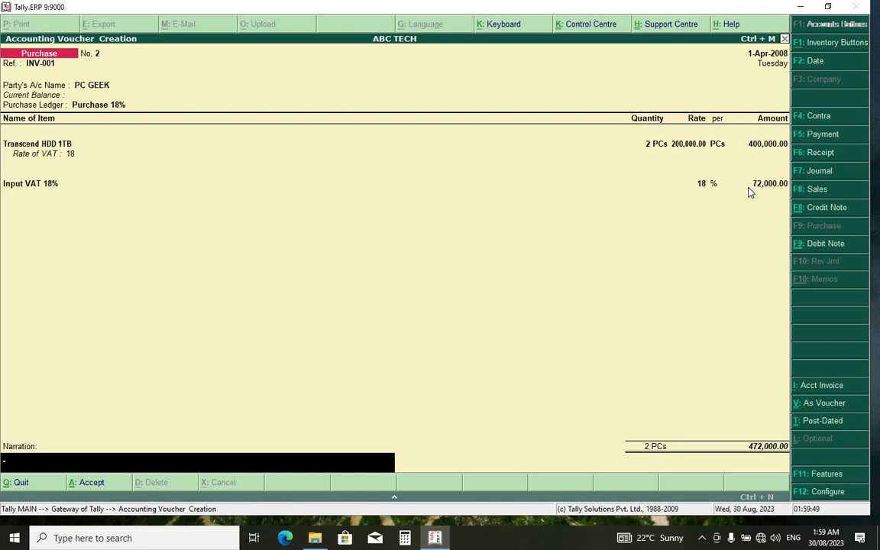
key(Return)
key(y)
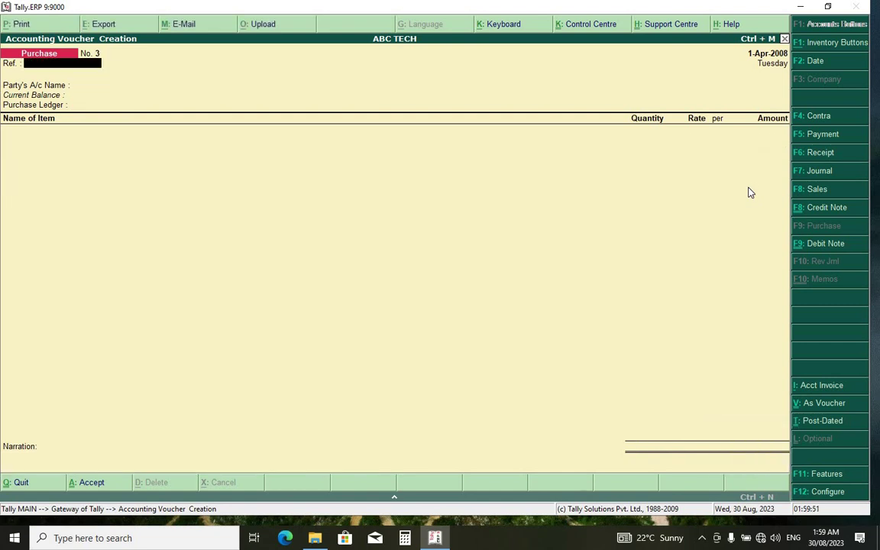